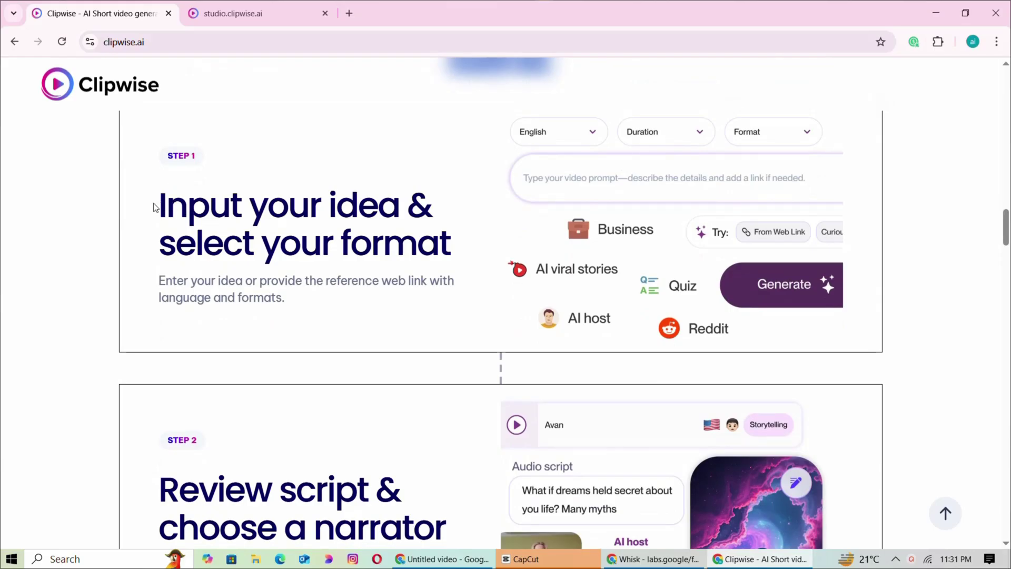
Read the three workflow steps on the Clipwise homepage, from entering an idea to finishing the video
drag(155, 207, 427, 246)
scroll(457, 256, down, 5)
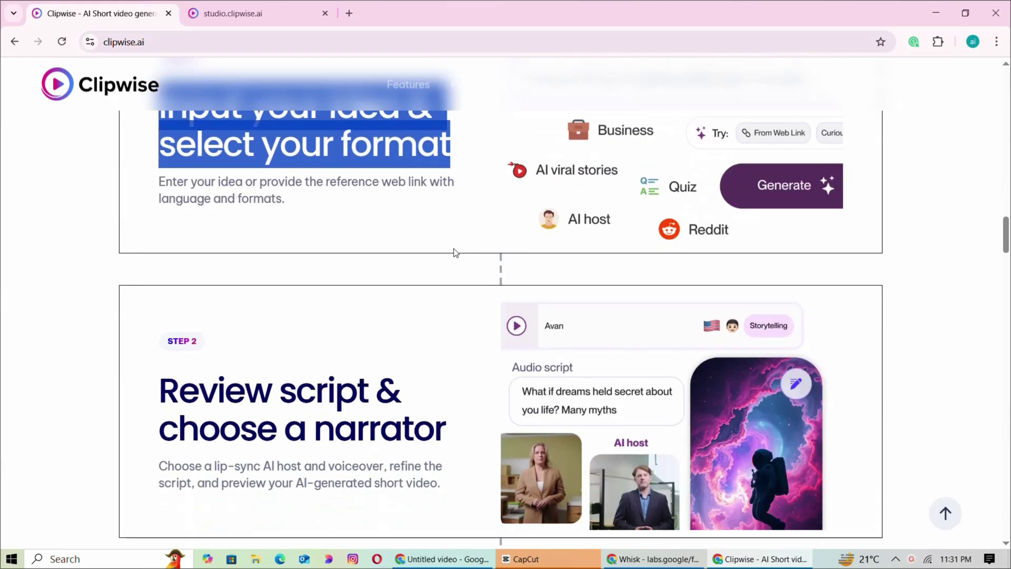
drag(164, 223, 435, 273)
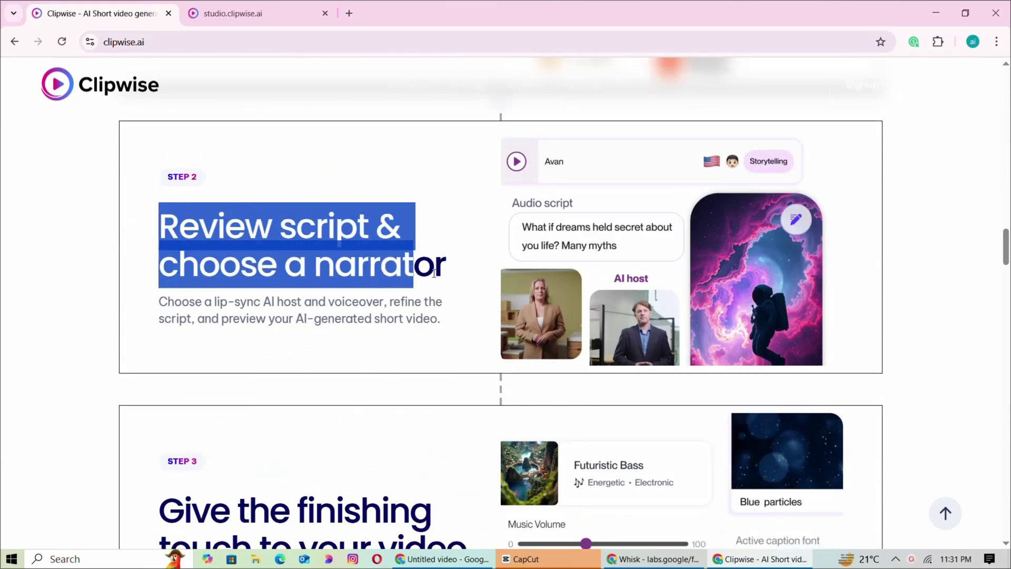
scroll(384, 267, down, 5)
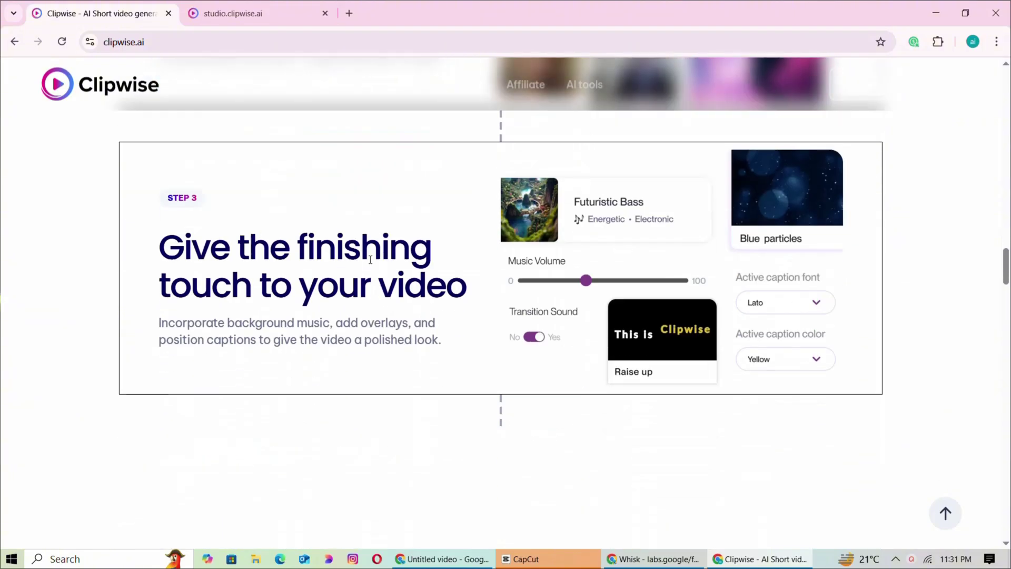
drag(168, 242, 463, 294)
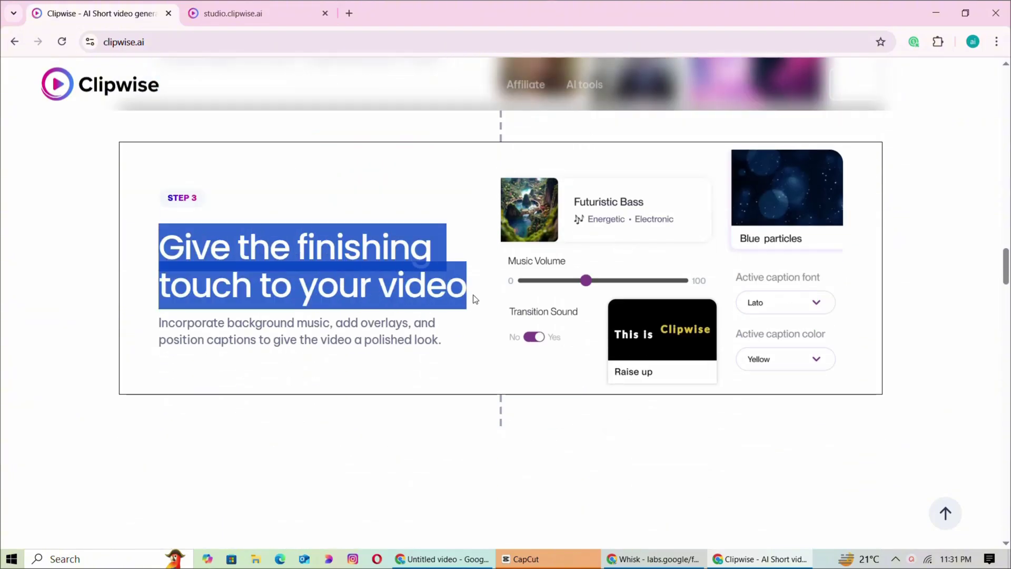
scroll(476, 299, down, 8)
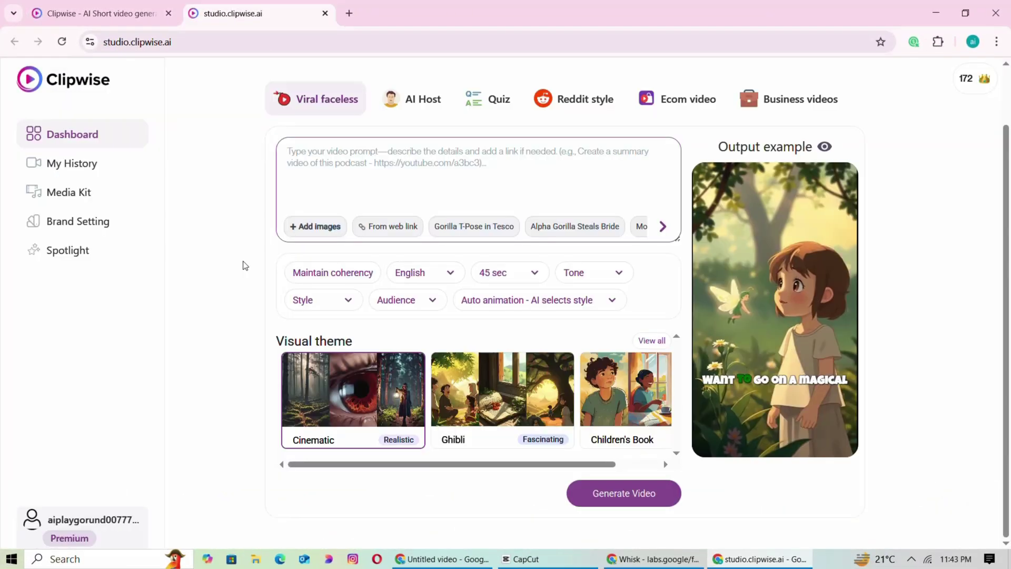
Look through the AI Host, Quiz, Reddit style, Ecom and Business video formats, ending on Viral faceless
scroll(245, 265, up, 1)
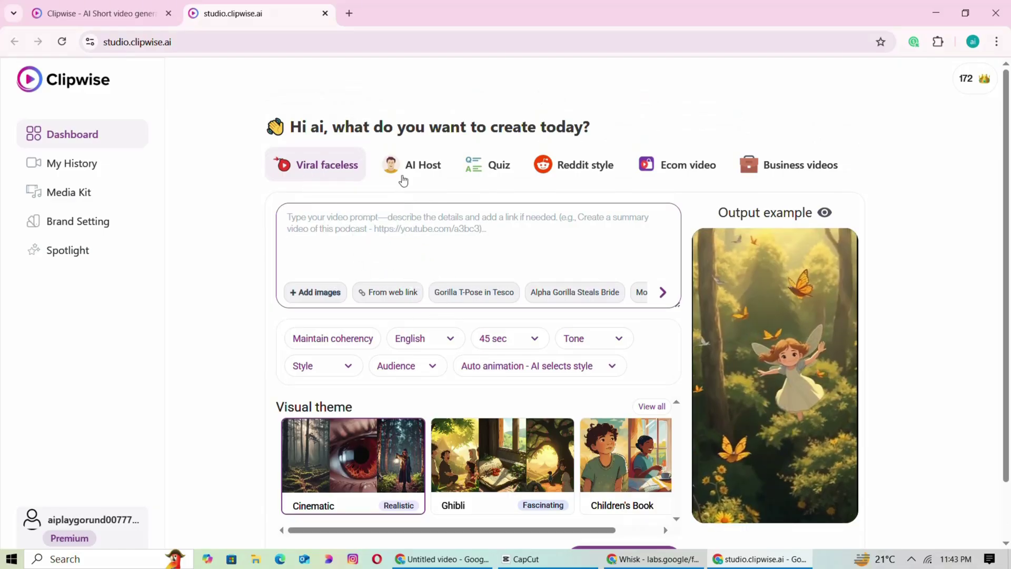
click(417, 168)
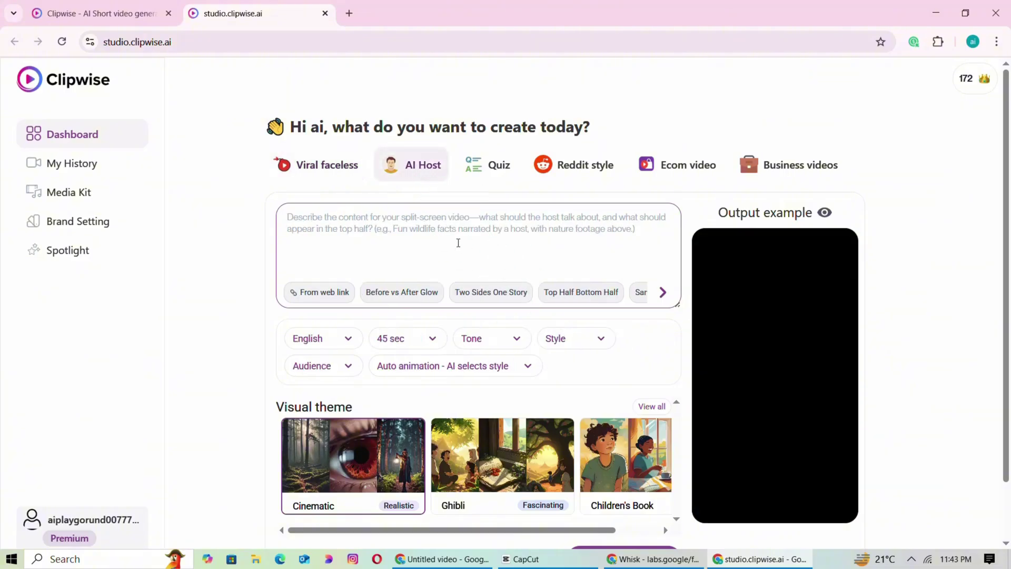
click(498, 178)
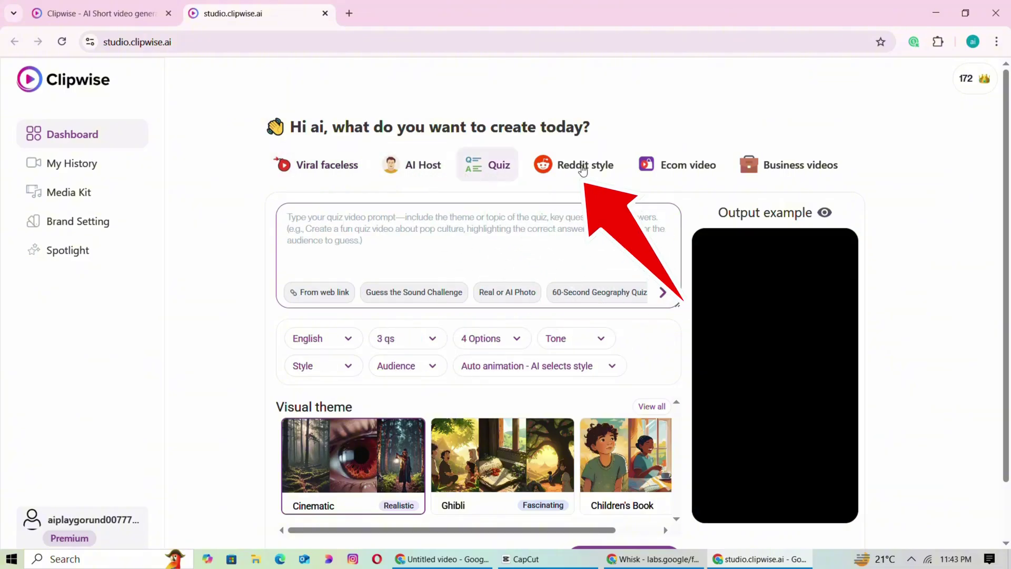
click(614, 172)
click(680, 172)
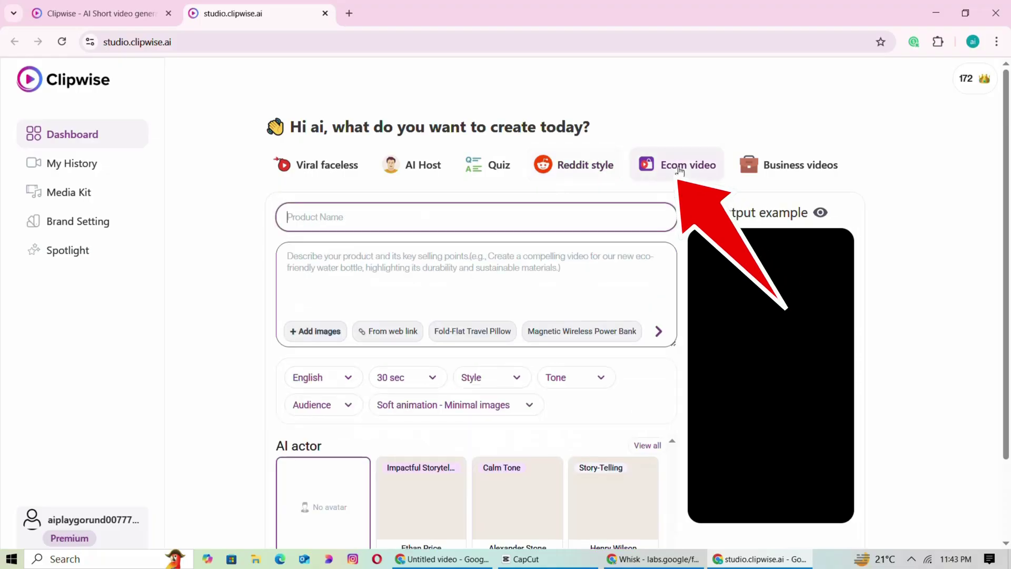
click(793, 170)
click(339, 167)
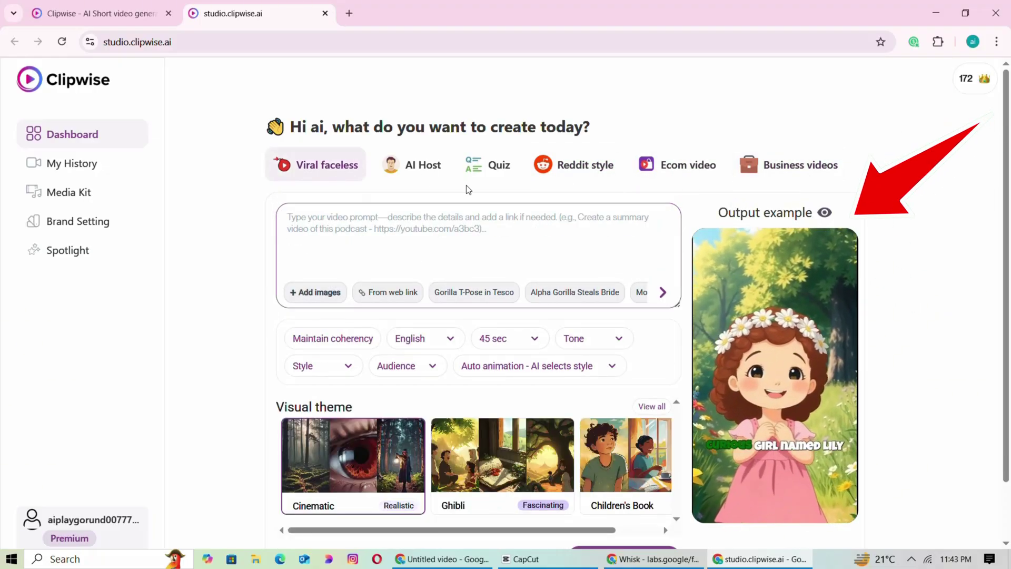
View the output examples for the AI Host, Quiz, Reddit style and Ecom video formats
click(421, 174)
click(496, 176)
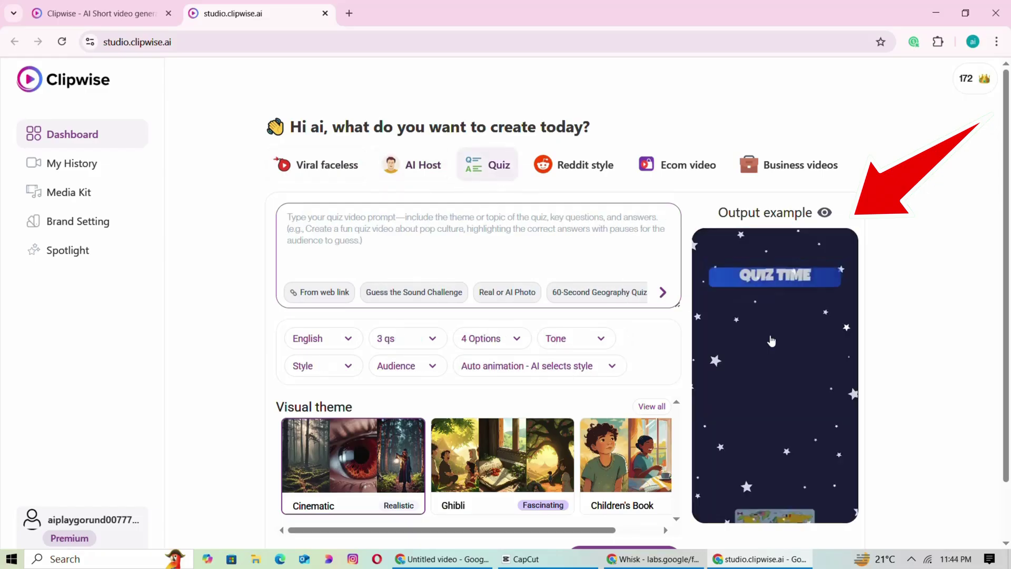
click(592, 166)
click(684, 164)
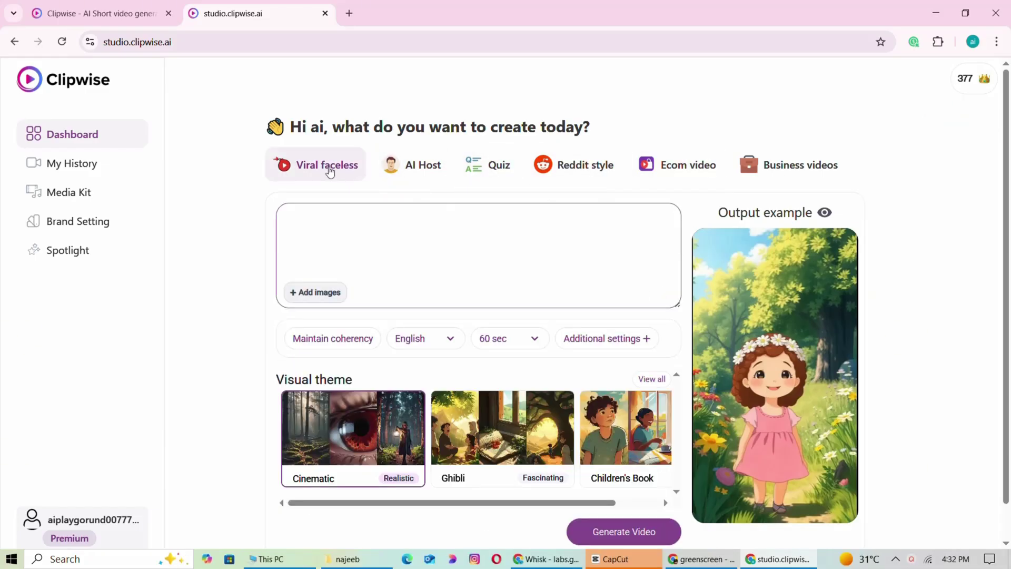
Paste the copied black cat horror story into the Viral faceless prompt and enlarge the prompt box to show it all
click(334, 234)
right_click(335, 233)
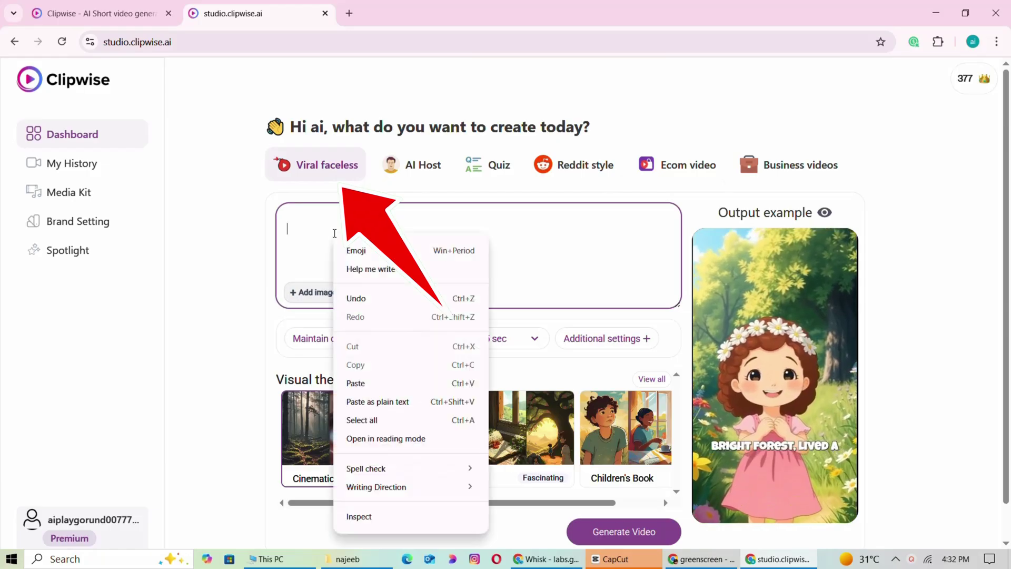
click(307, 226)
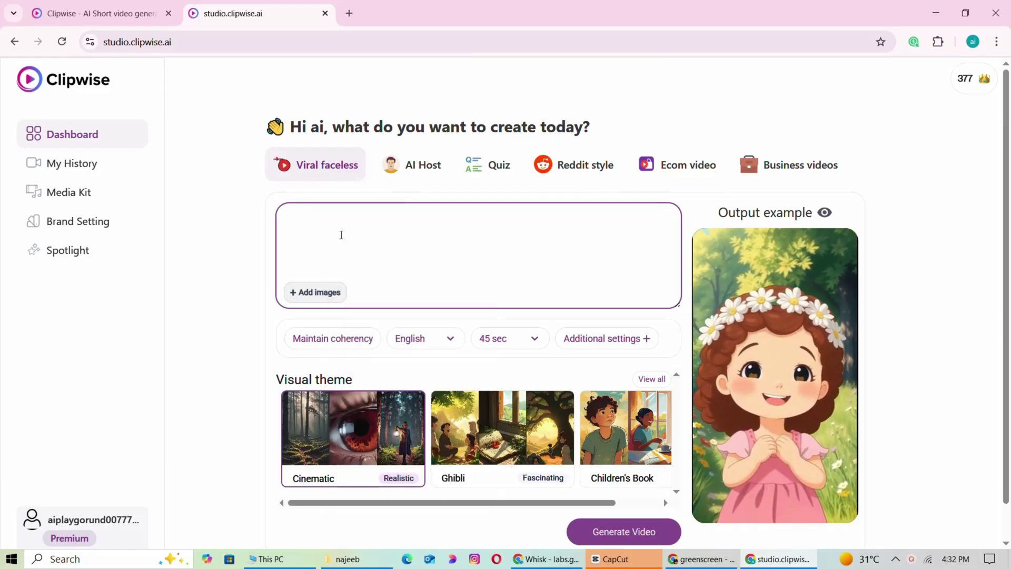
right_click(340, 233)
click(362, 385)
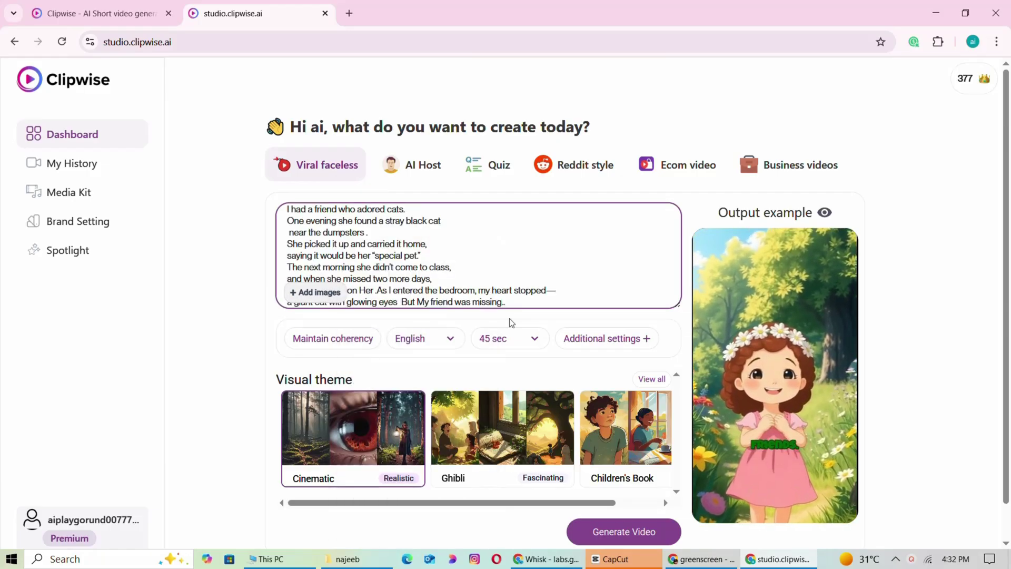
drag(684, 324, 678, 388)
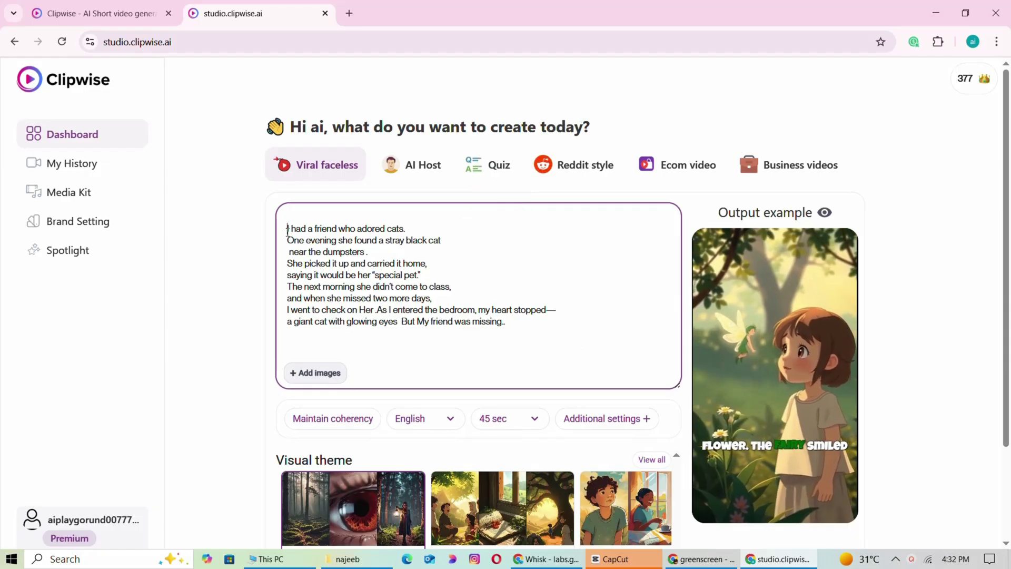
drag(287, 228, 542, 328)
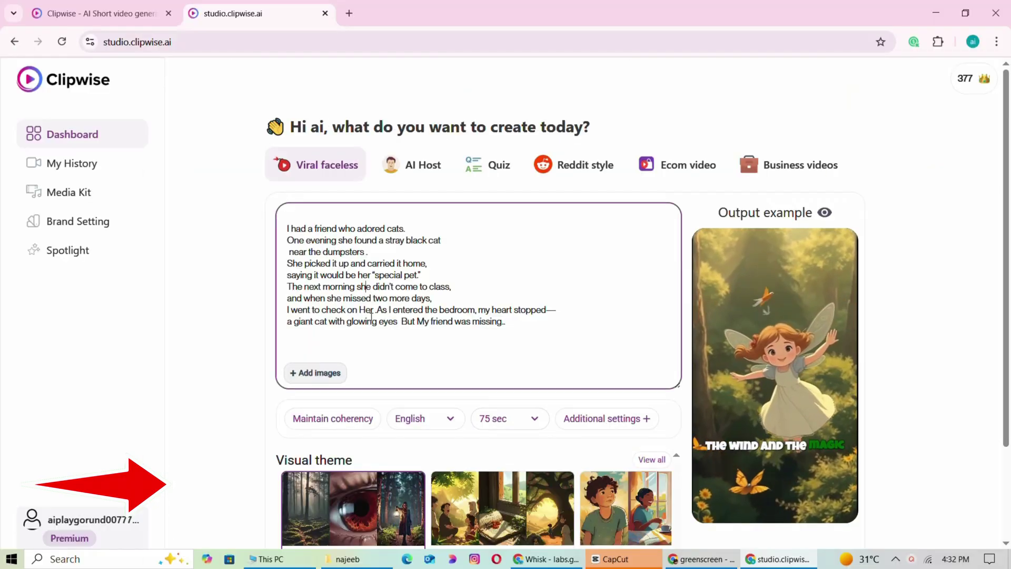
Set the video duration to 75 sec
scroll(291, 509, down, 1)
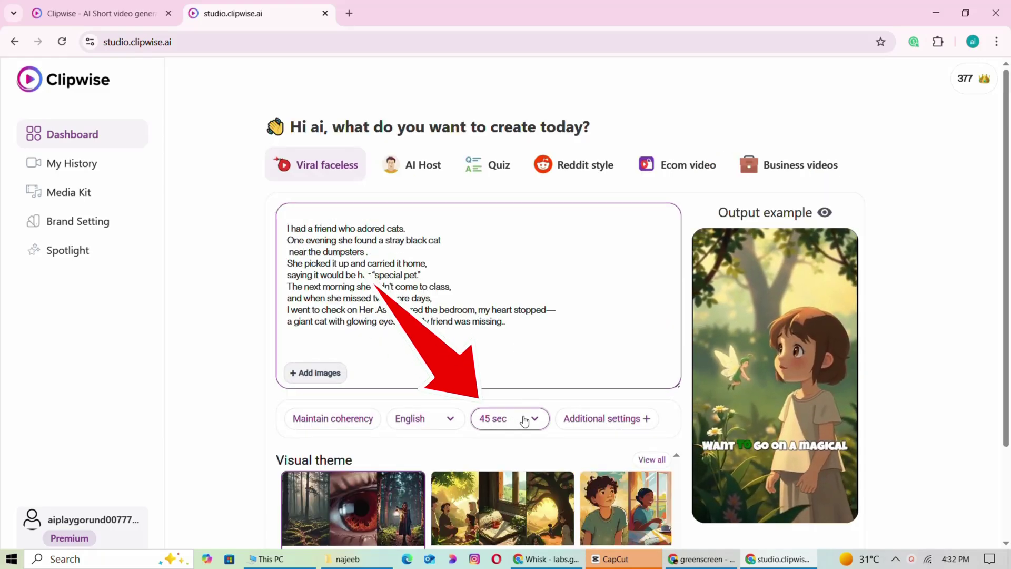
click(523, 419)
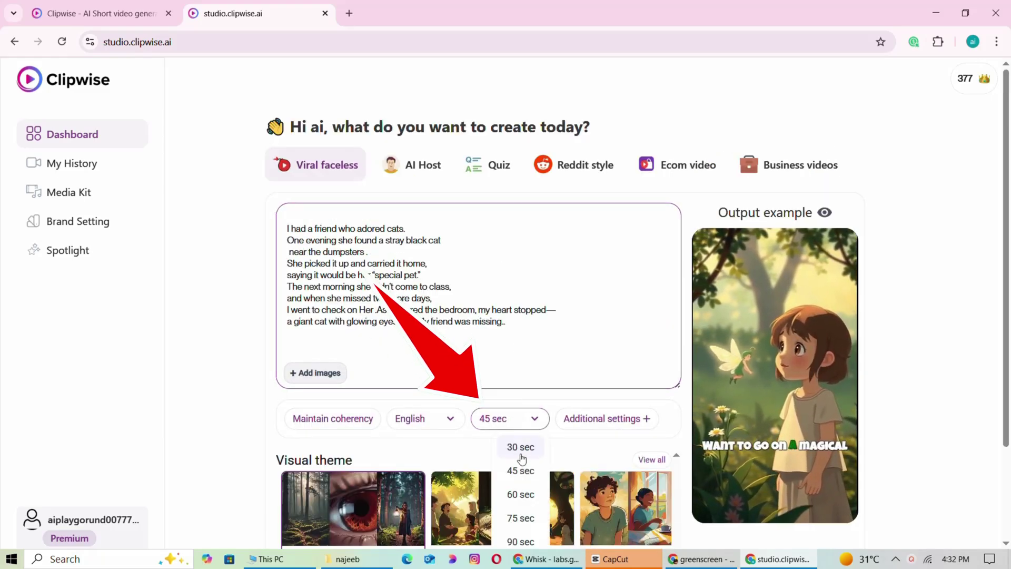
click(520, 518)
scroll(556, 359, down, 1)
Expand the additional settings and look through the style, audience and animation options
click(599, 354)
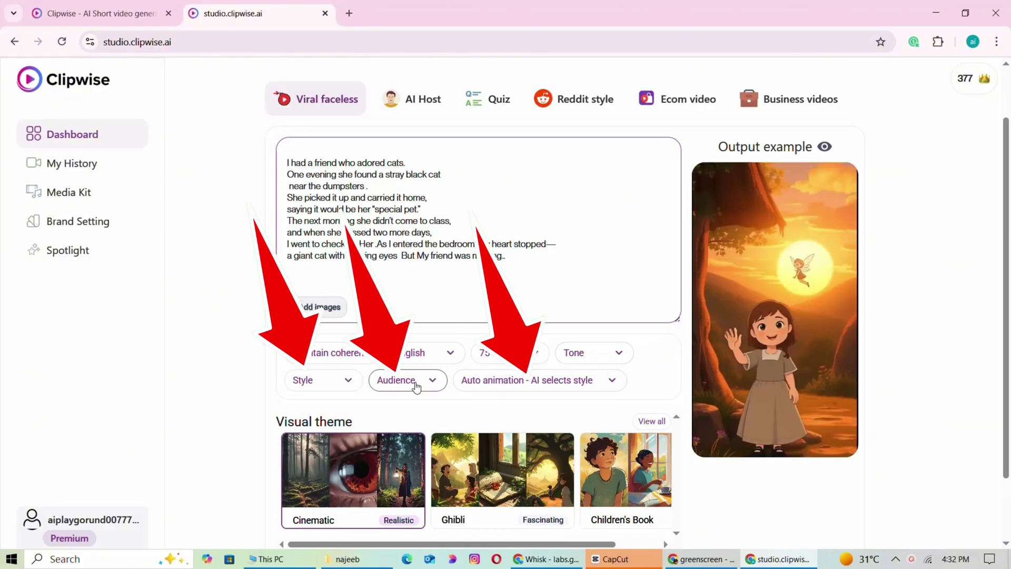
click(378, 383)
click(378, 384)
click(348, 382)
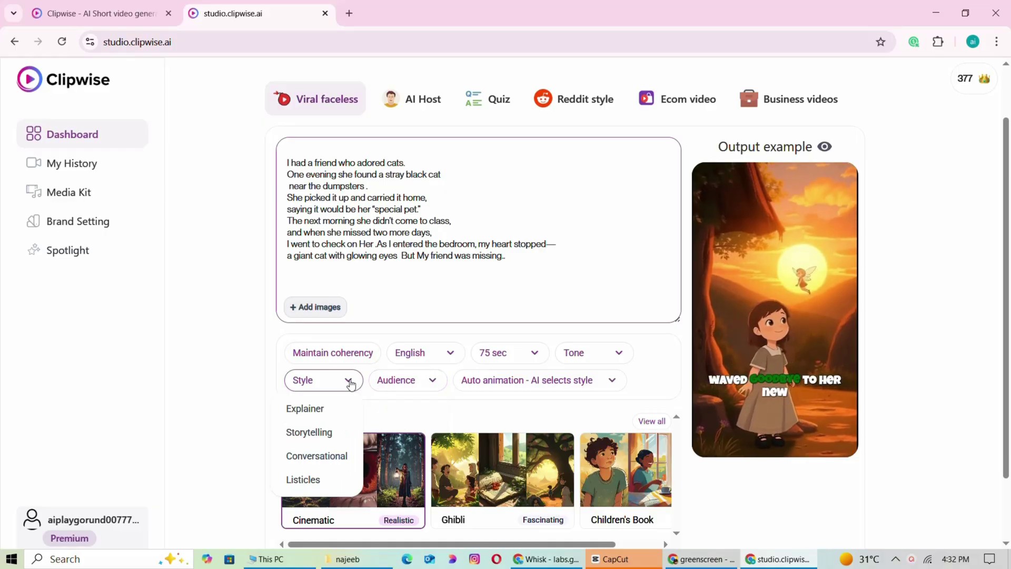
click(594, 384)
Browse all visual themes and choose 3D Pixar for the video
scroll(516, 383, down, 1)
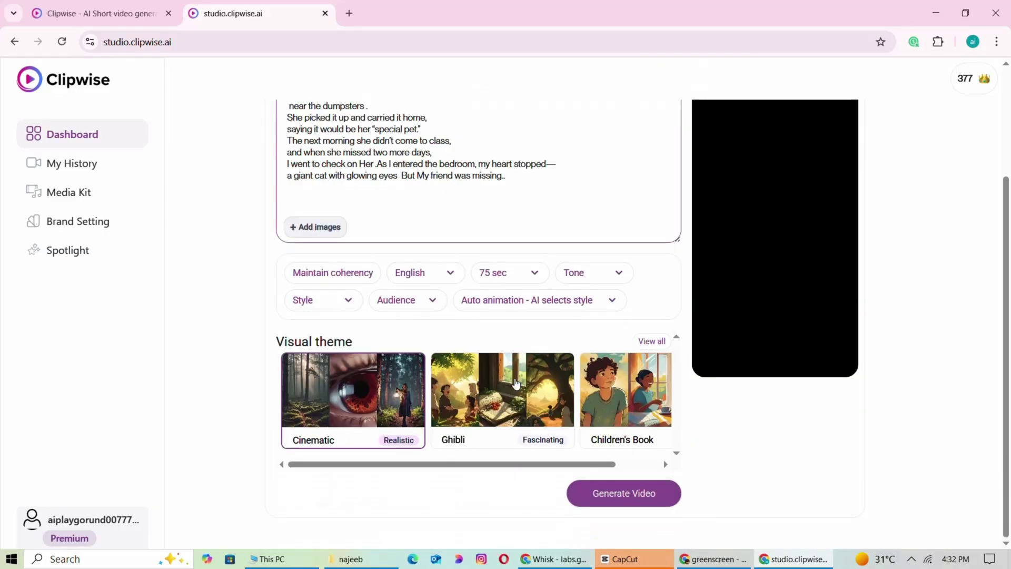
click(651, 341)
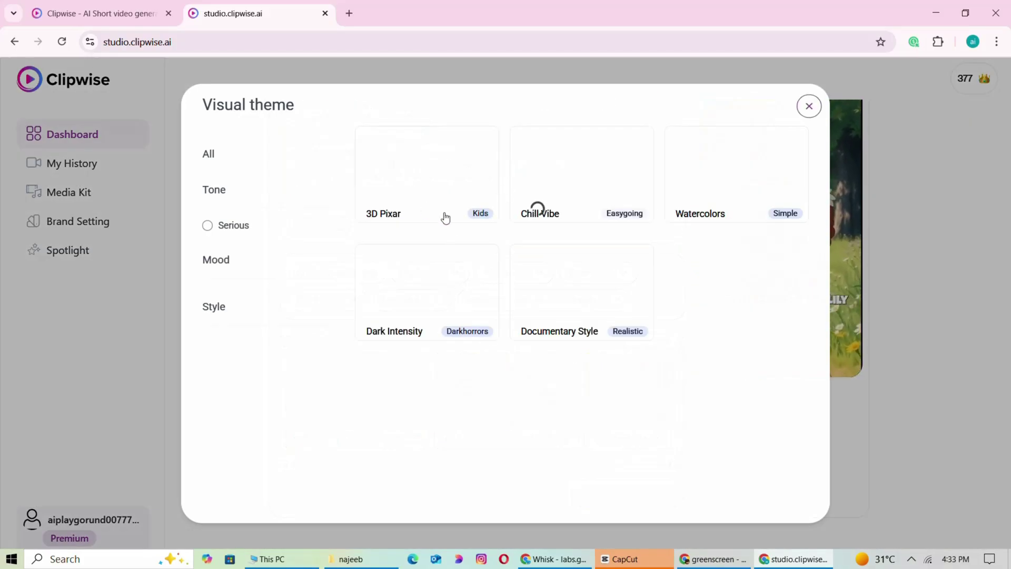
scroll(548, 361, down, 4)
scroll(571, 343, up, 4)
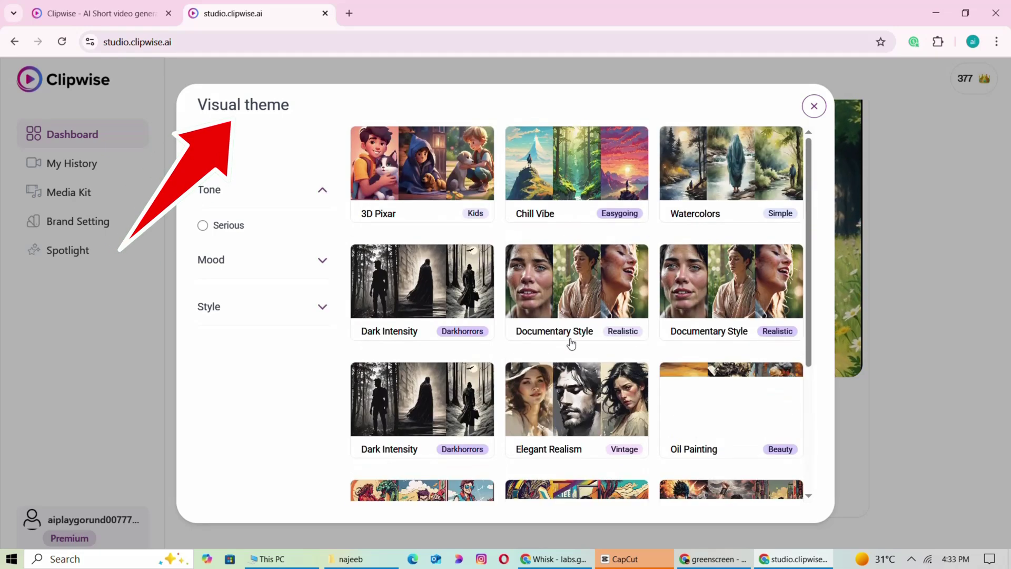
scroll(571, 343, down, 4)
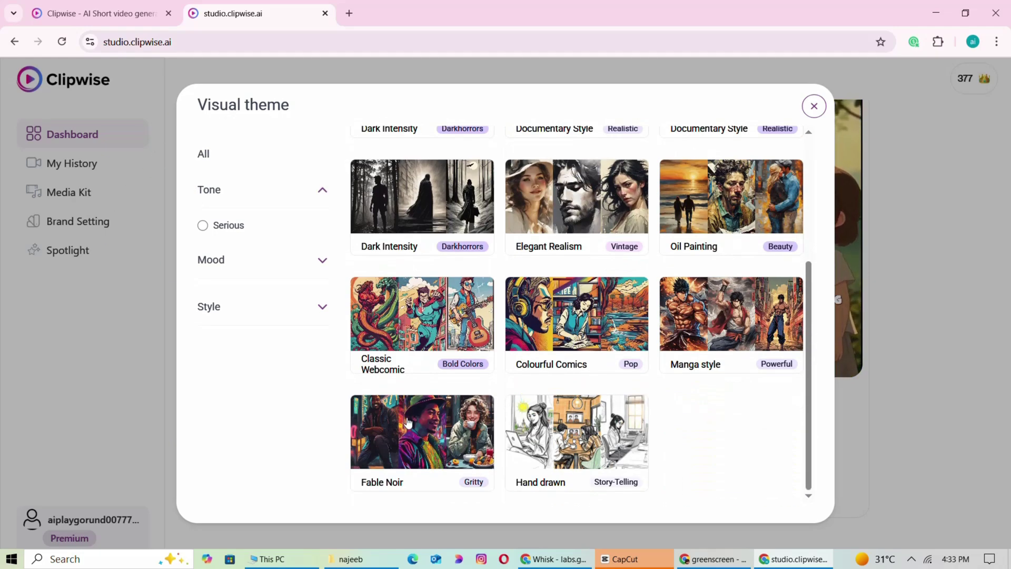
scroll(421, 414, up, 4)
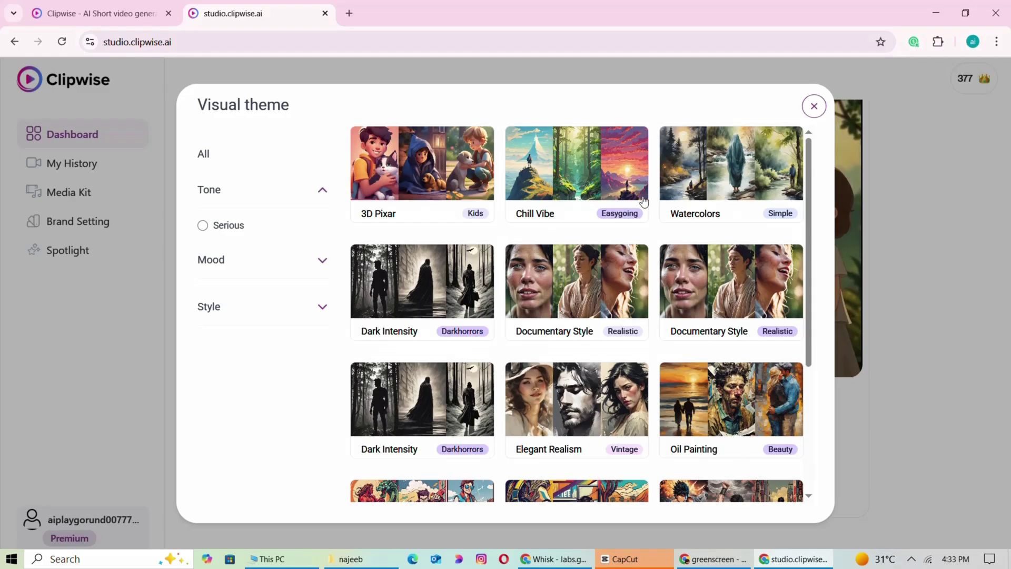
scroll(643, 202, down, 4)
scroll(435, 408, up, 4)
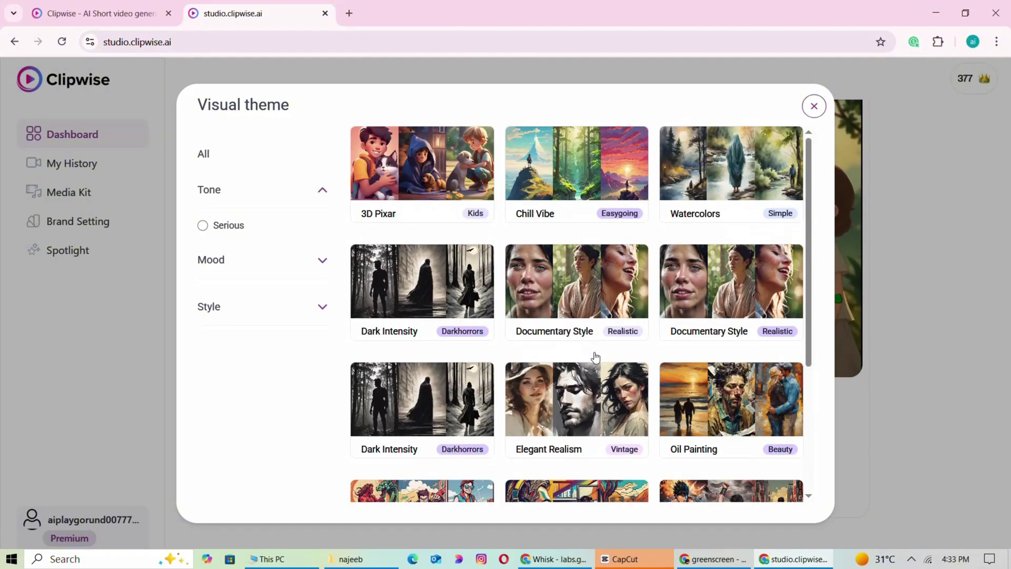
click(443, 168)
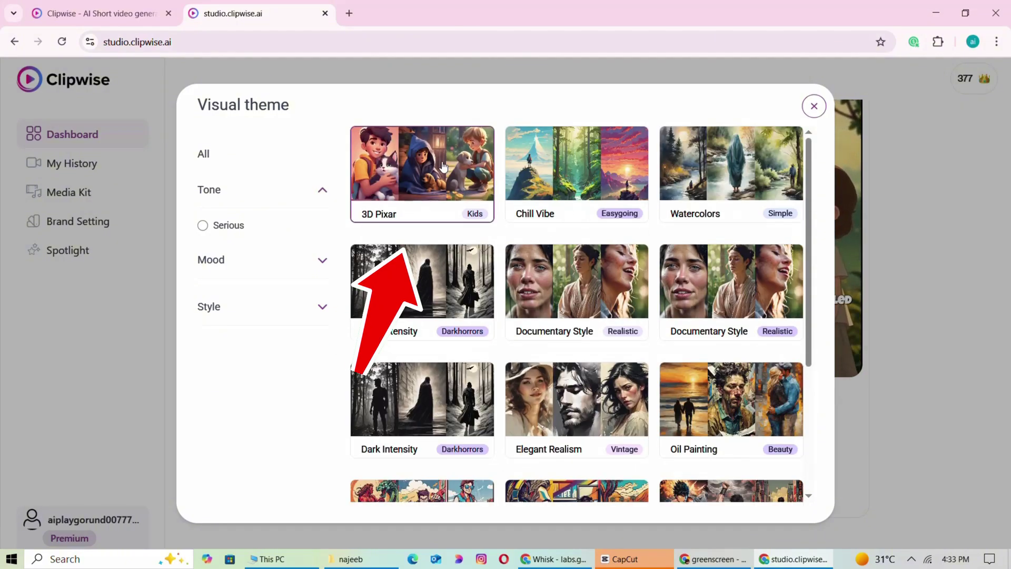
click(811, 104)
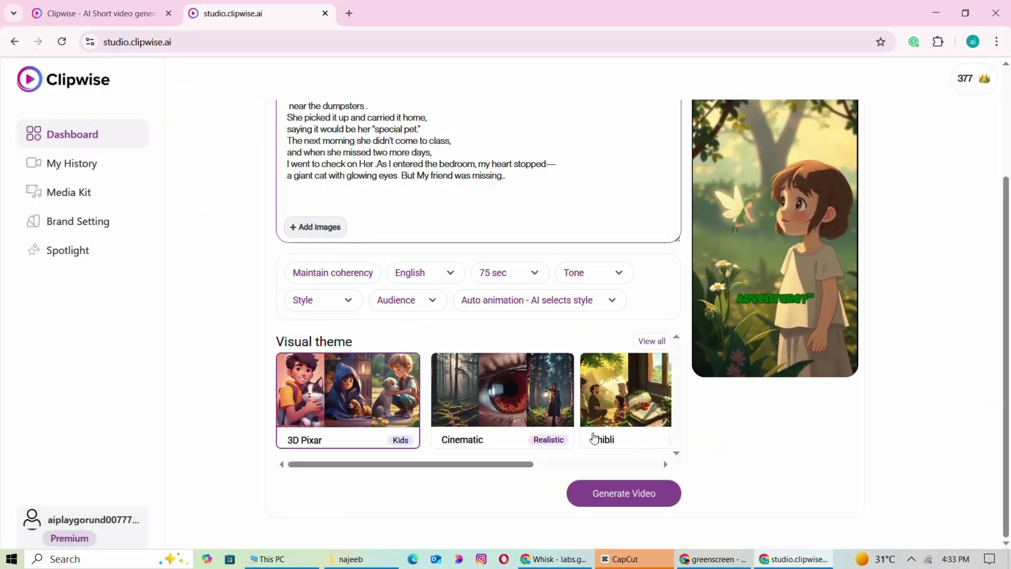
Generate the scene-by-scene script from the story, review it, and start the video generation
click(618, 497)
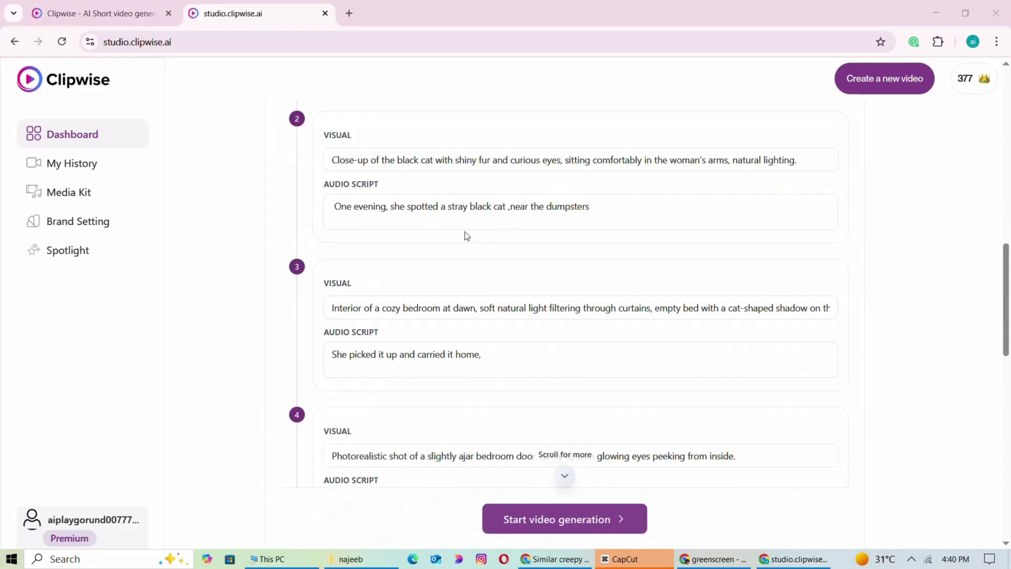
scroll(467, 235, down, 10)
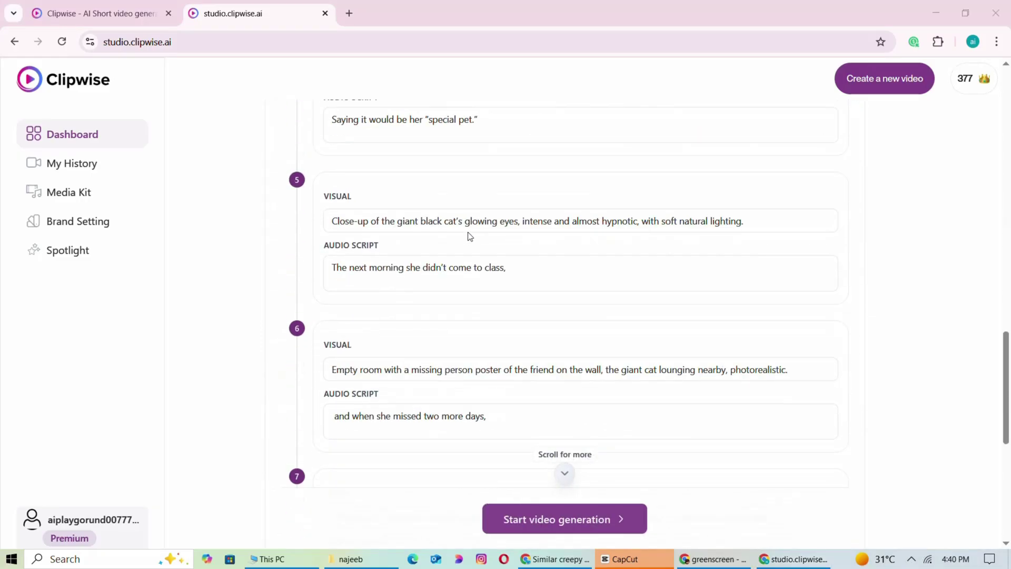
scroll(606, 416, down, 4)
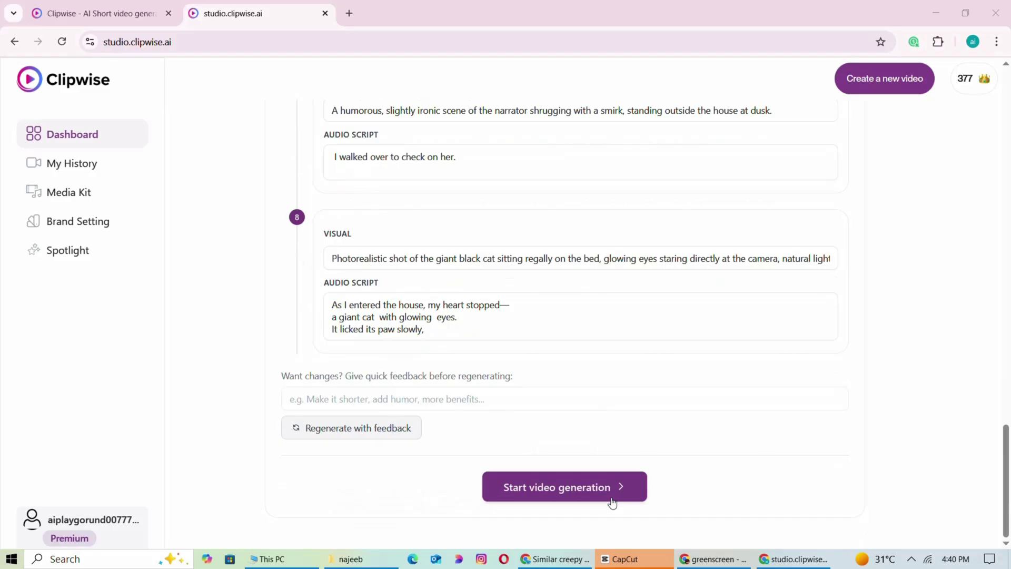
click(580, 500)
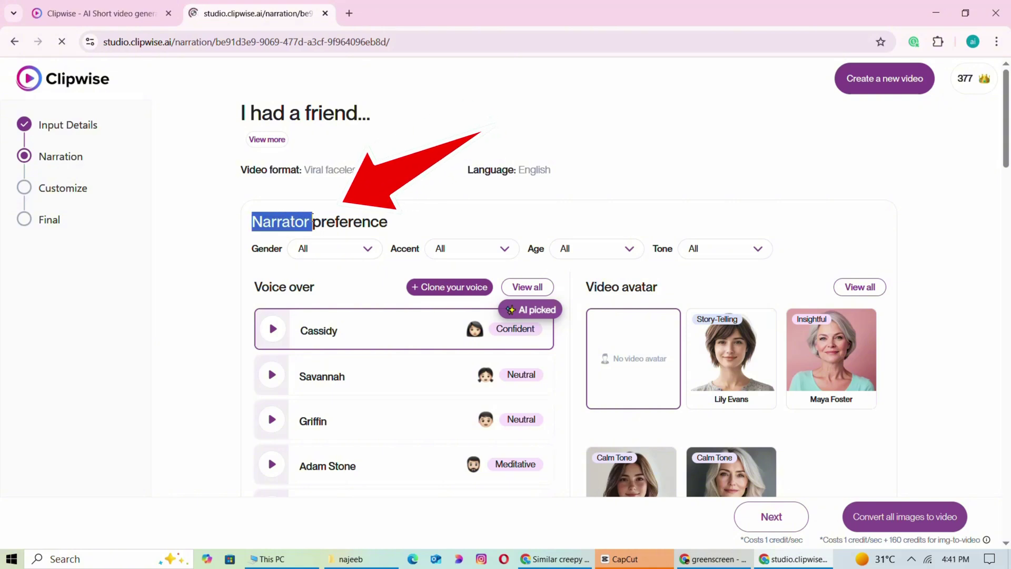
Preview a suggested narrator voice and browse the full voice-over library
scroll(281, 191, down, 2)
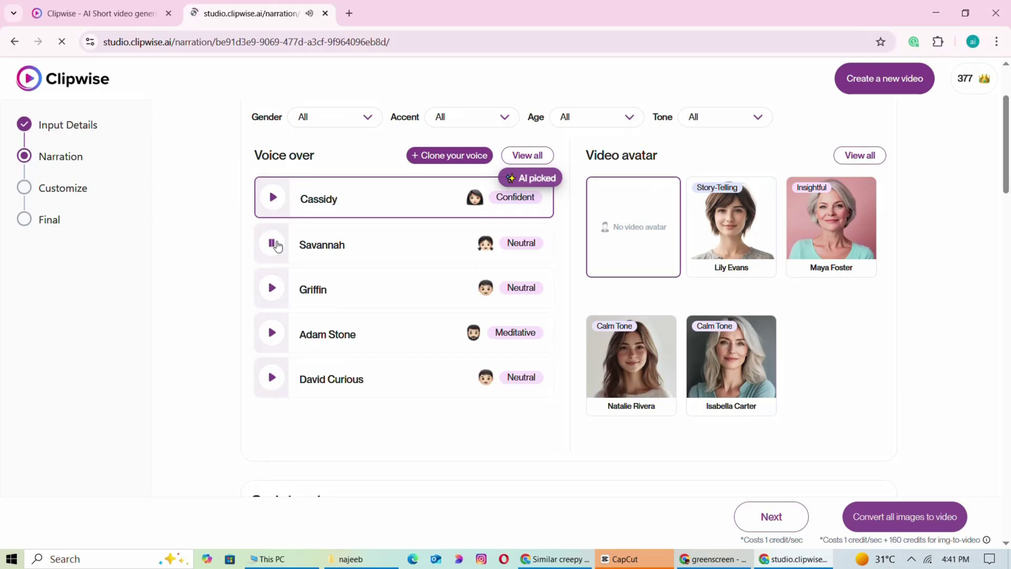
scroll(350, 287, up, 1)
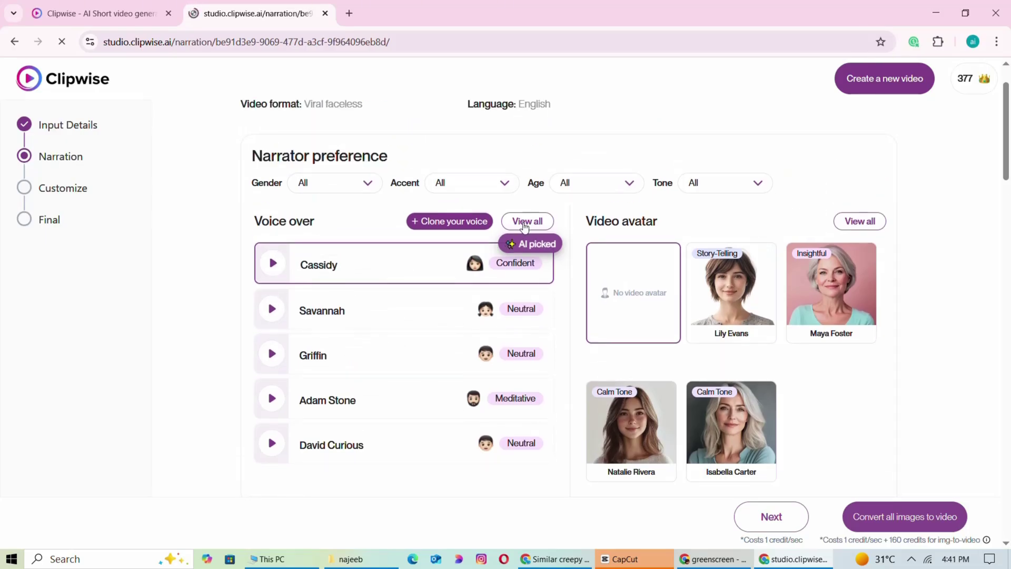
click(528, 222)
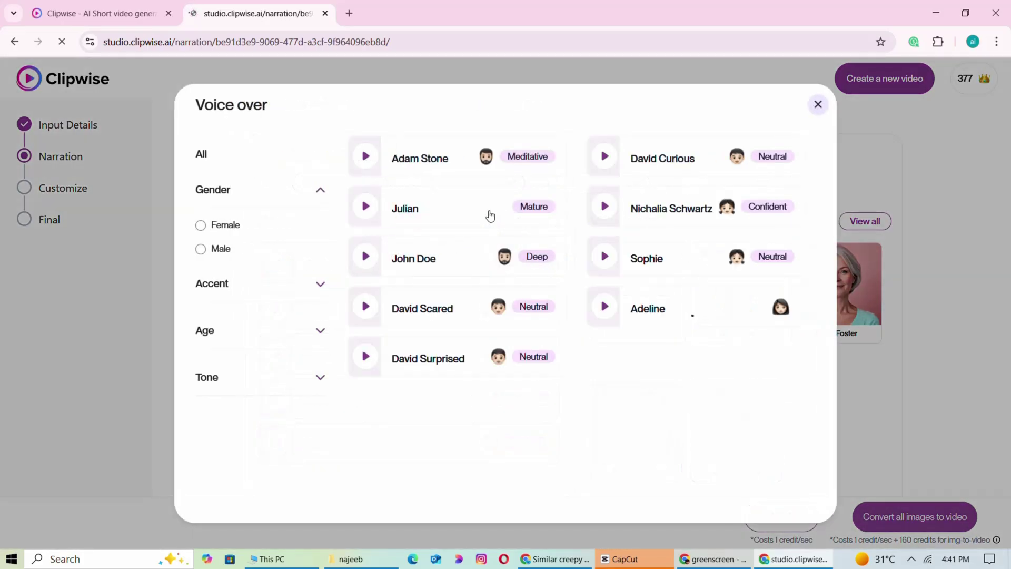
scroll(353, 298, down, 5)
click(353, 295)
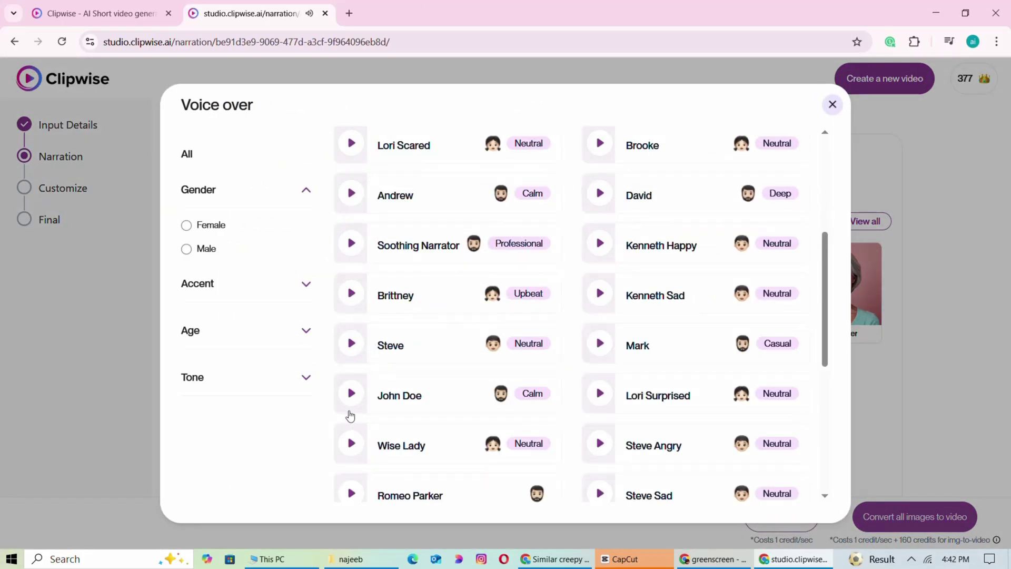
click(831, 105)
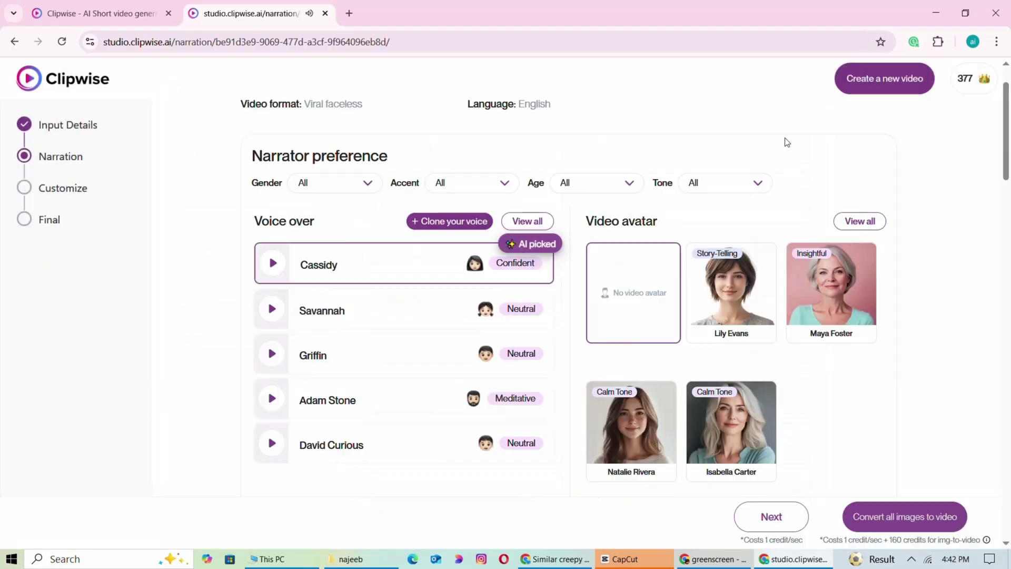
Listen to the Cassidy narrator voice and compare the other young female voices
click(273, 264)
scroll(382, 384, down, 1)
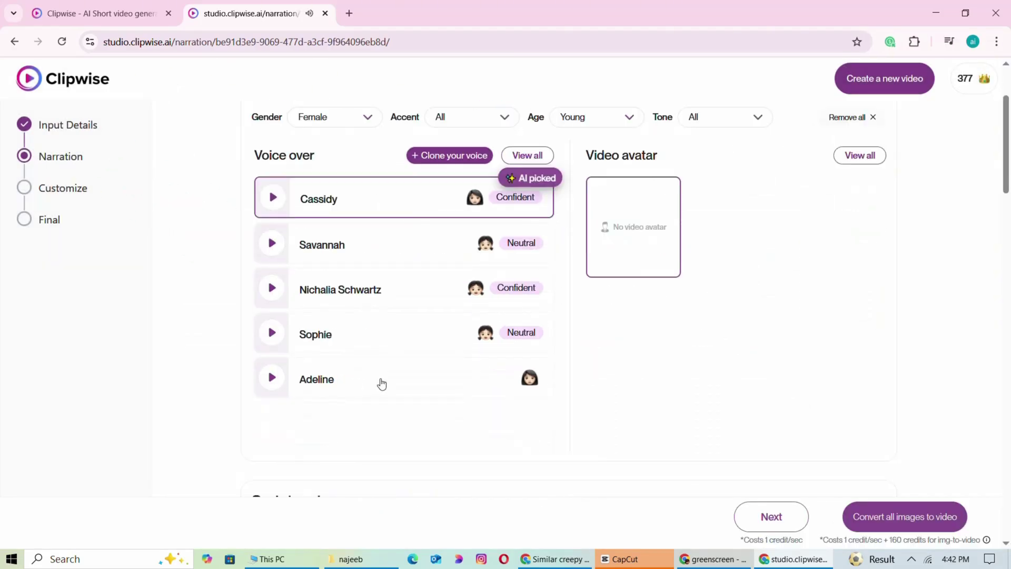
click(382, 384)
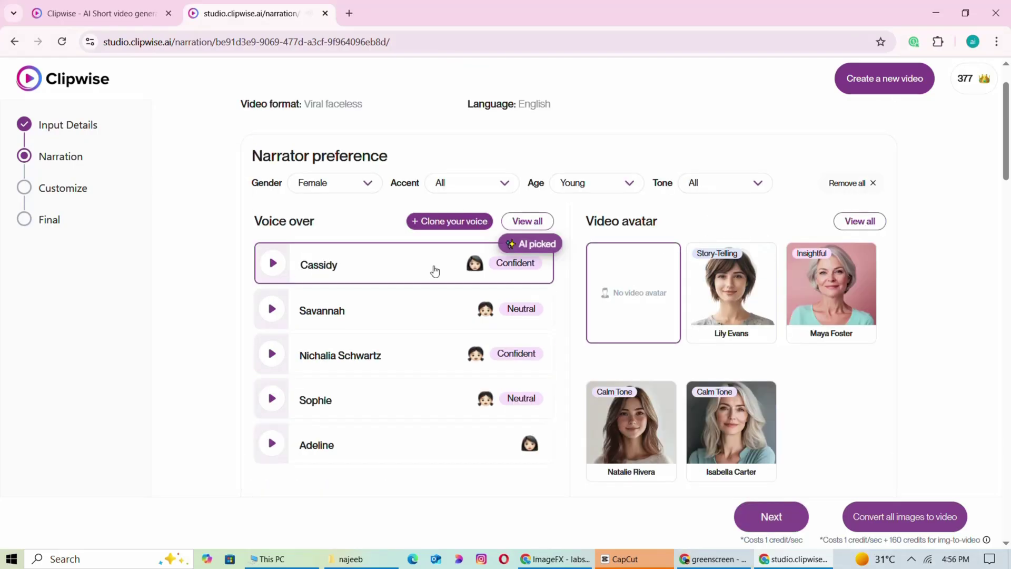
Examine the image and audio script of every scene in the script review, from the first scene to the last
scroll(395, 298, down, 6)
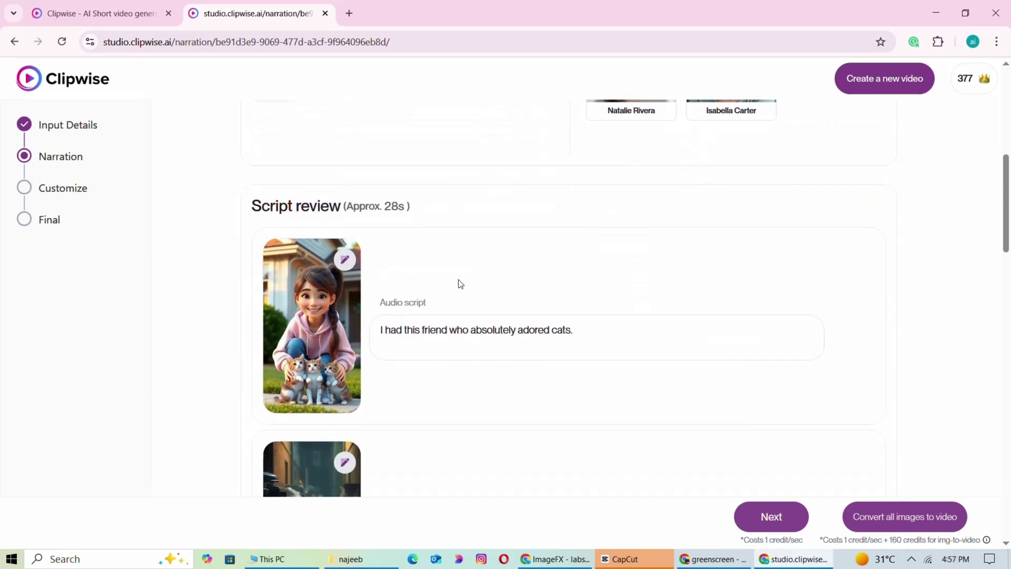
scroll(519, 284, down, 15)
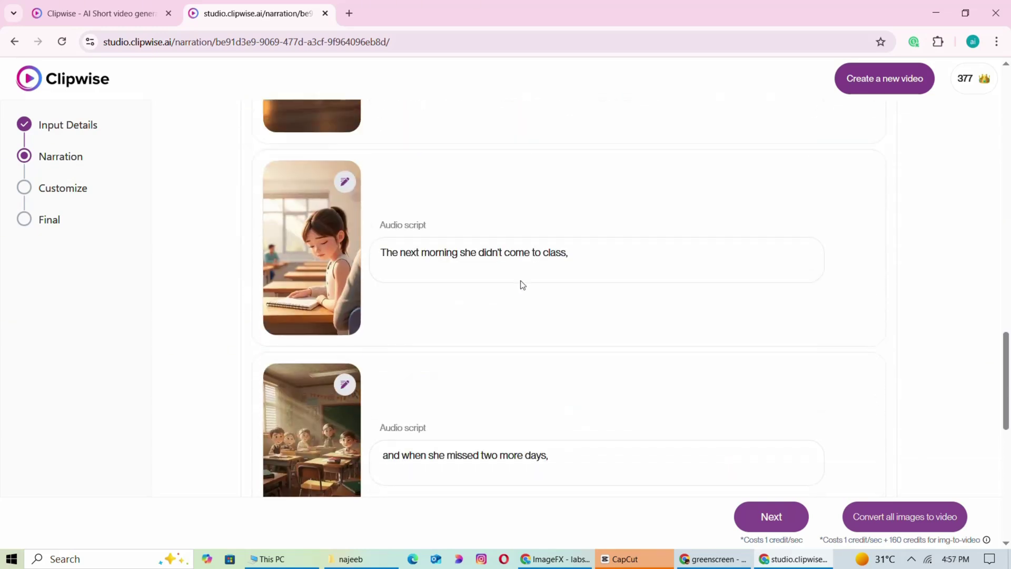
scroll(521, 285, down, 10)
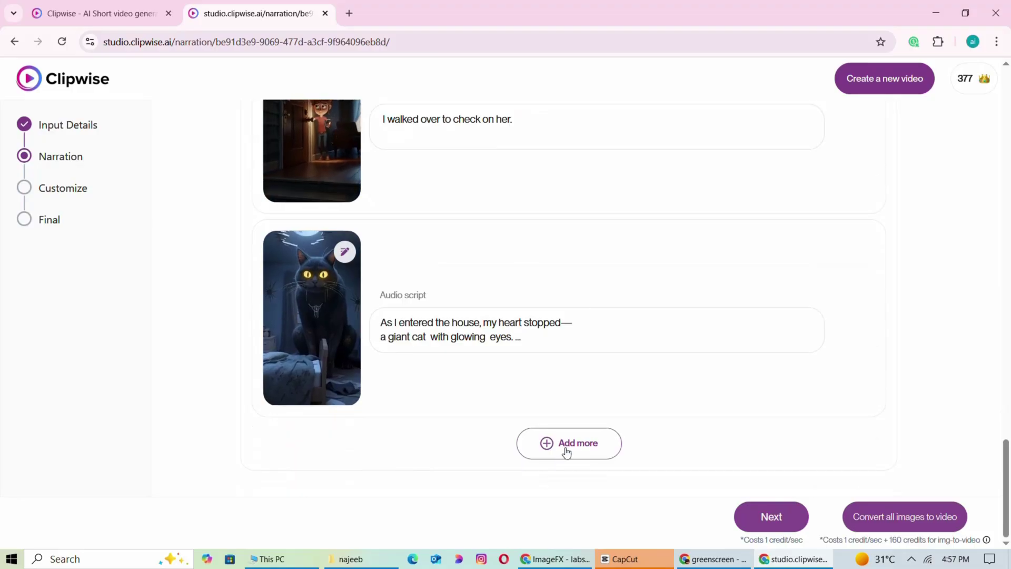
scroll(521, 285, up, 5)
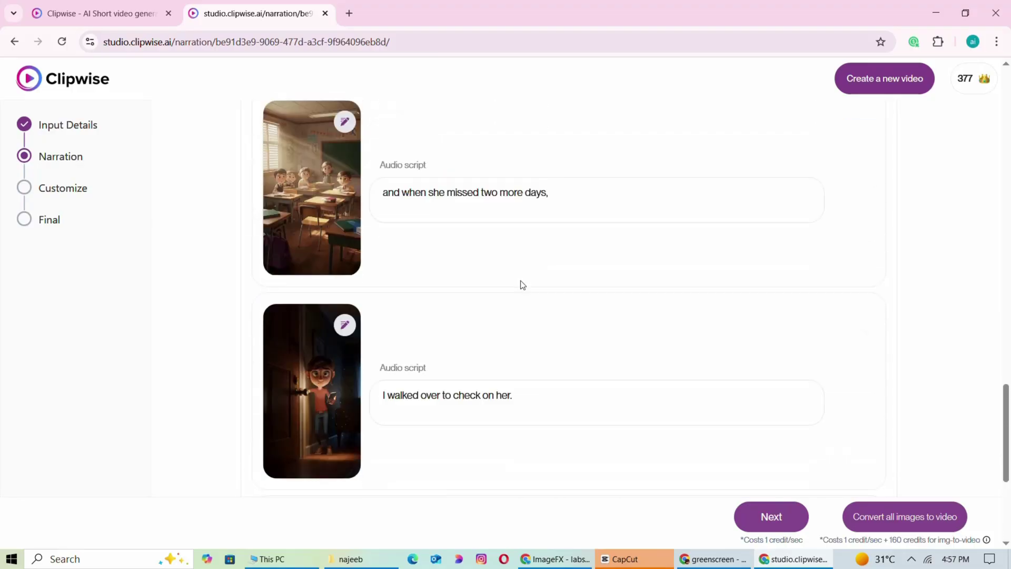
scroll(523, 285, up, 15)
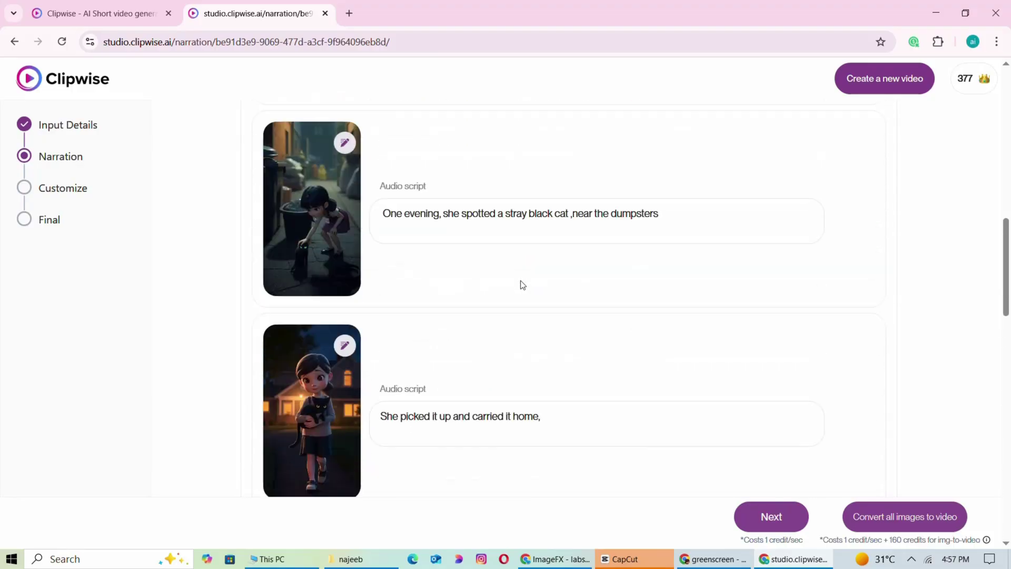
scroll(489, 283, up, 5)
scroll(458, 282, down, 20)
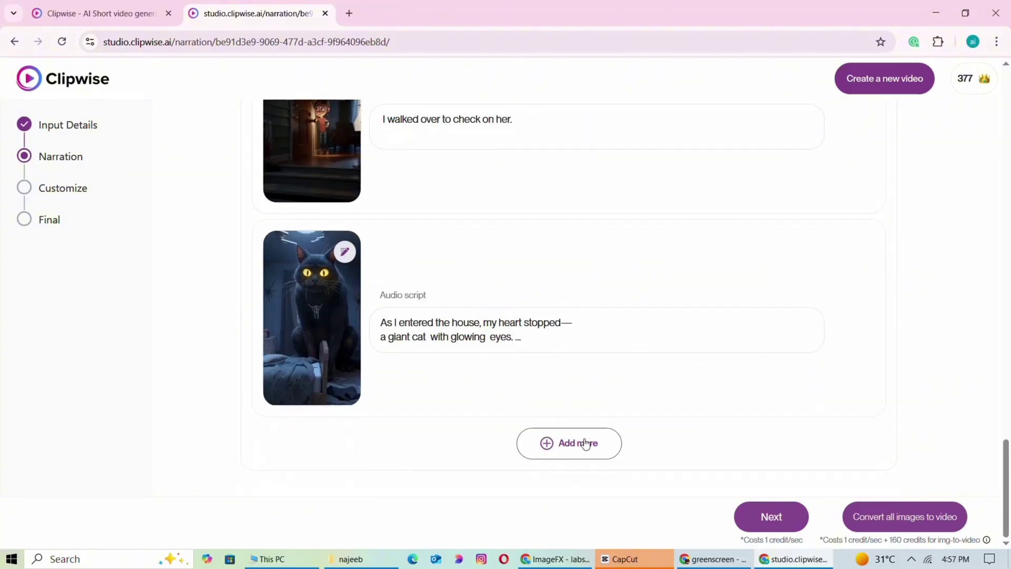
scroll(558, 416, up, 20)
scroll(535, 393, down, 4)
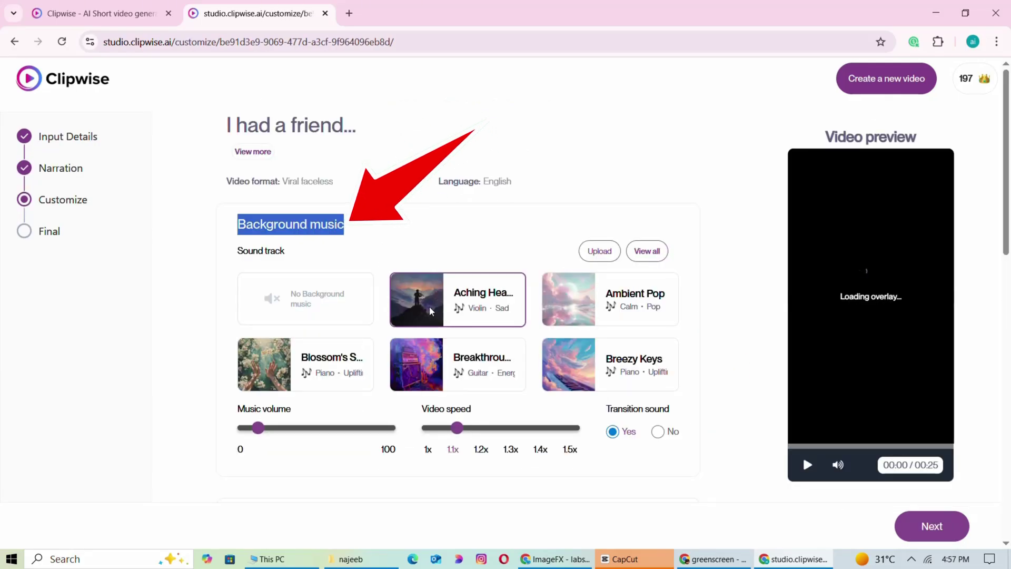
Browse the background music library, try the Ambient Pop track, and return to the sad violin track
click(646, 251)
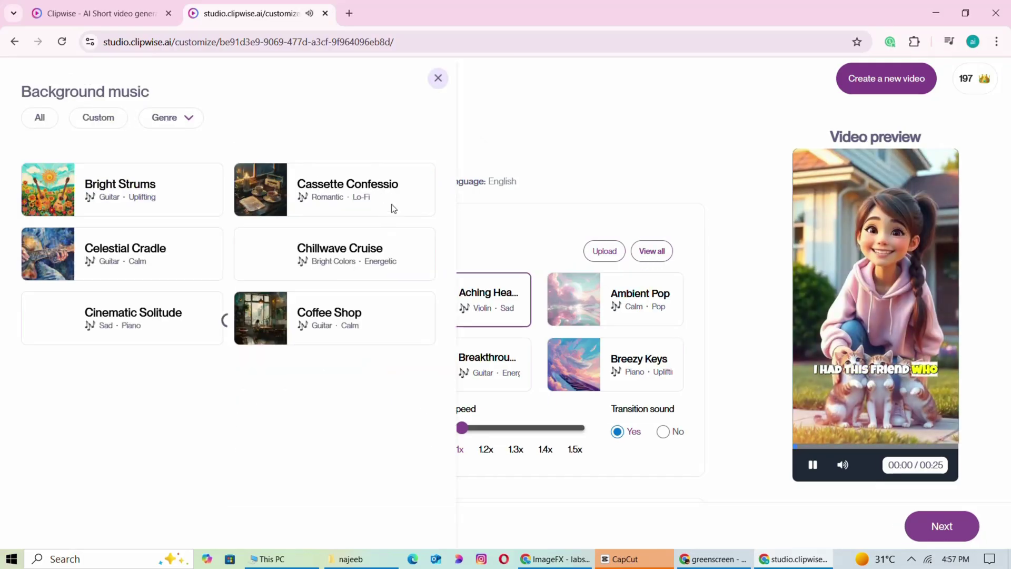
click(438, 78)
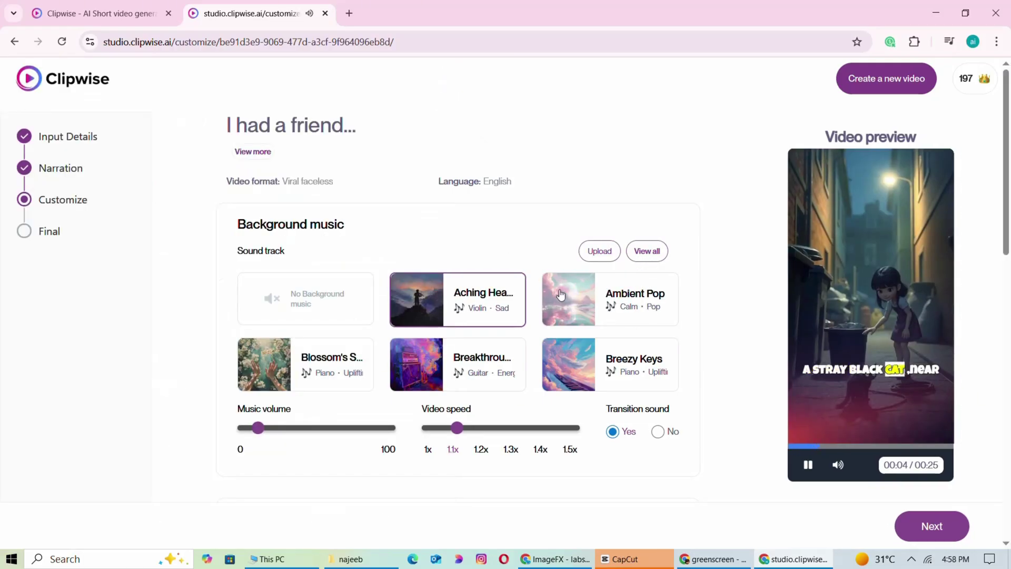
click(615, 304)
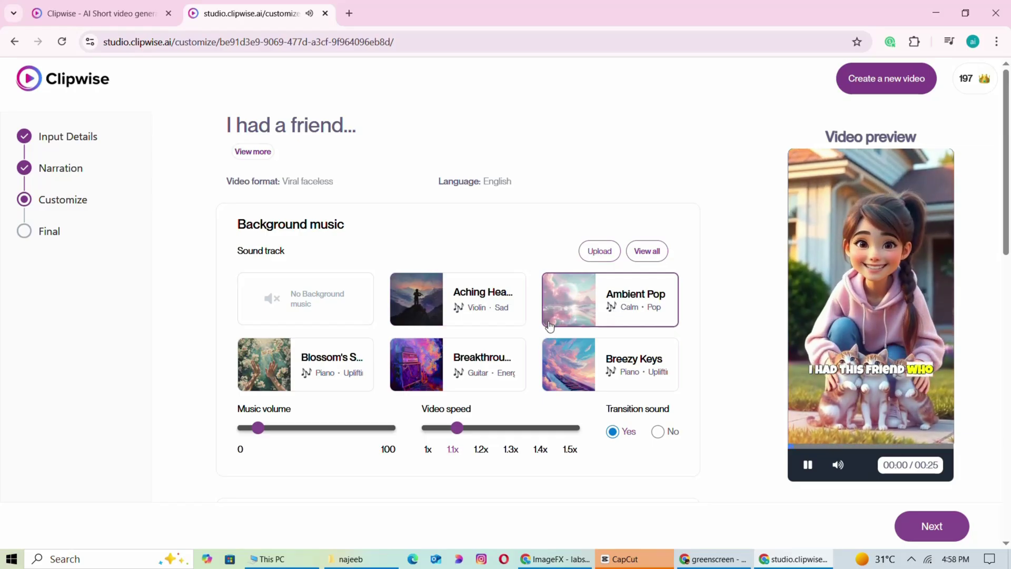
click(462, 315)
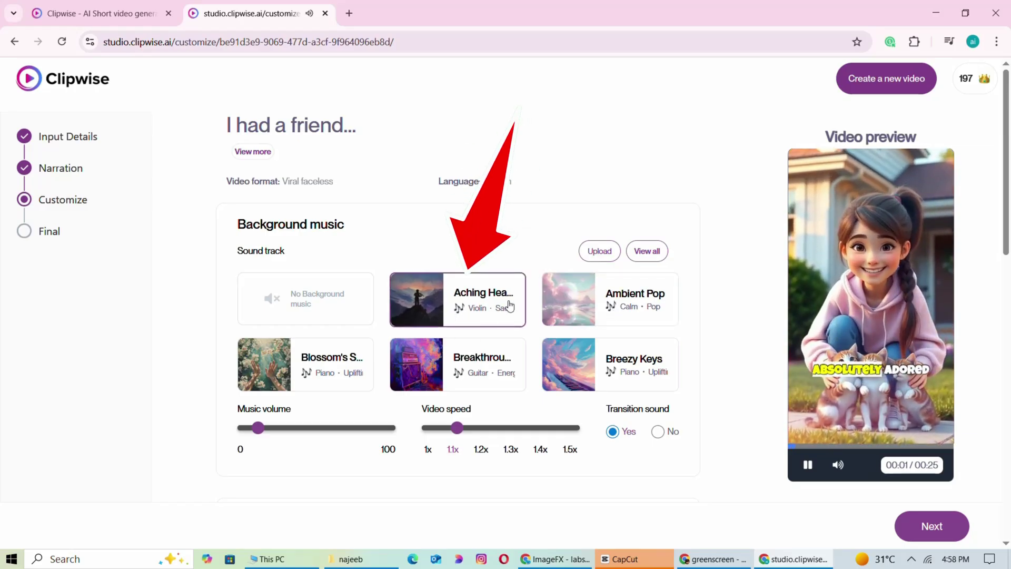
click(485, 316)
Set the active caption color to Cyan and the active caption style to Scale Up
scroll(369, 326, down, 5)
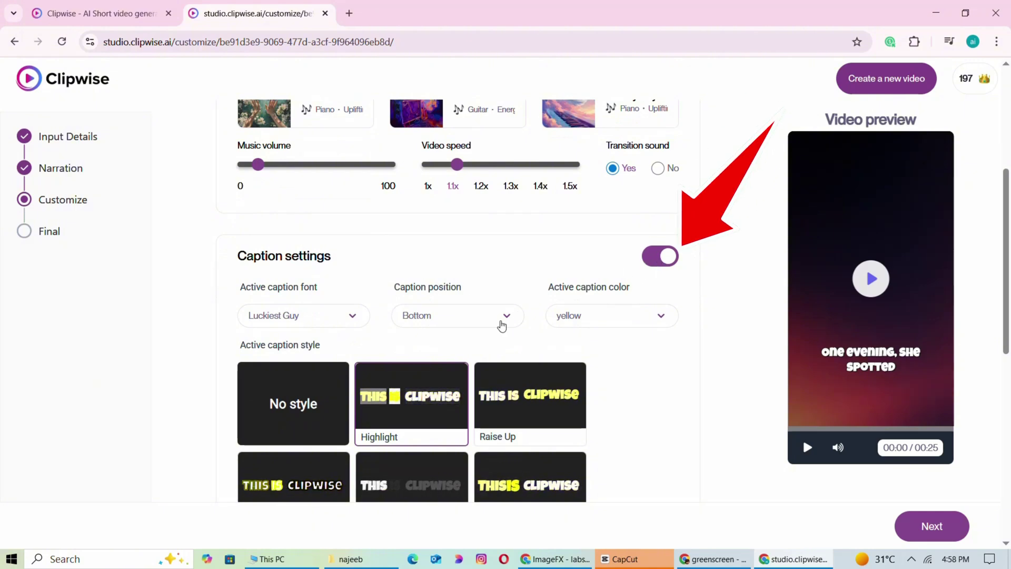
scroll(542, 253, down, 3)
click(586, 185)
click(590, 283)
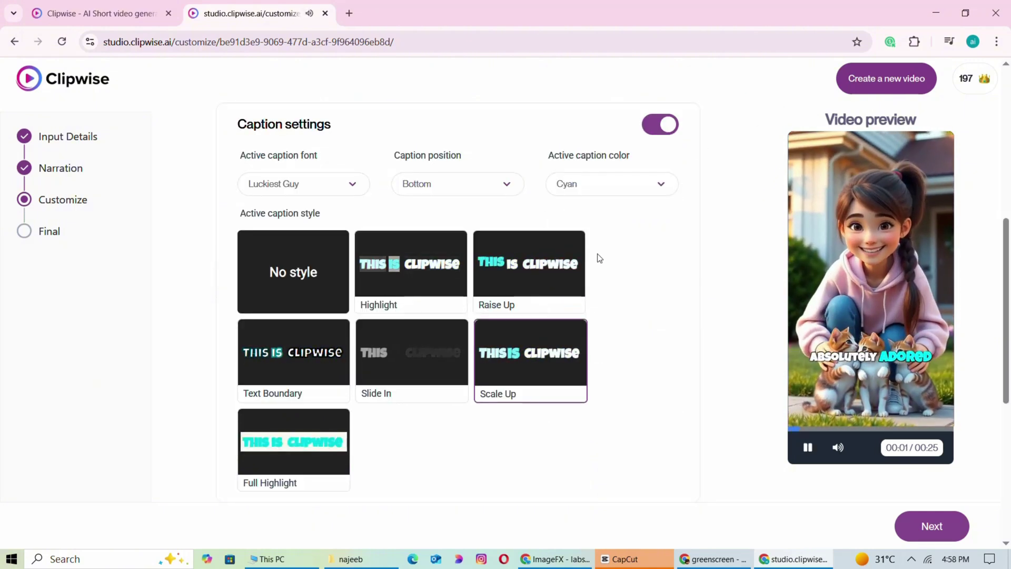
Try the Center caption position, set it back to Bottom, and choose Lato as the active caption font
click(458, 190)
click(421, 237)
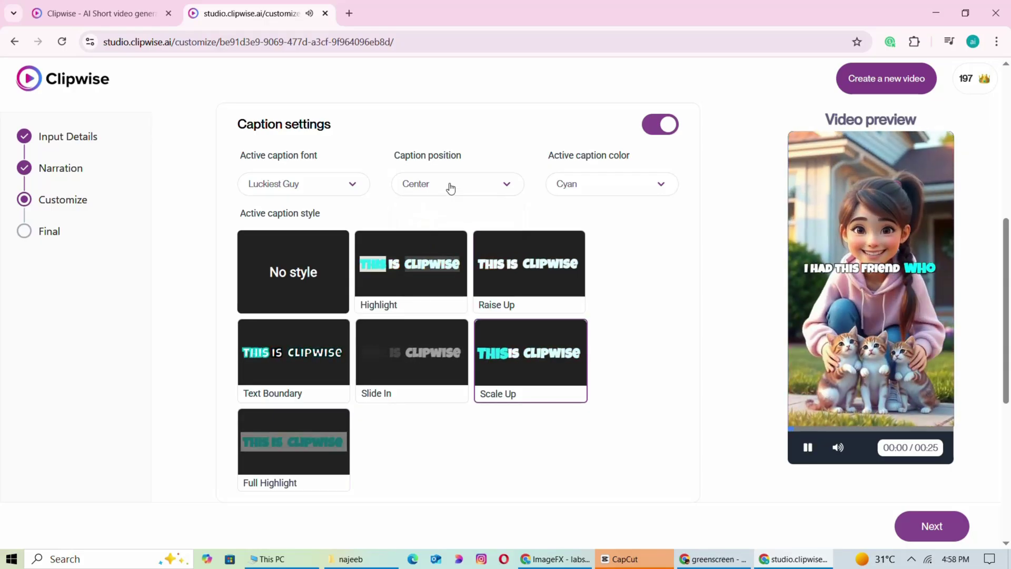
click(445, 194)
click(450, 192)
click(424, 213)
click(312, 187)
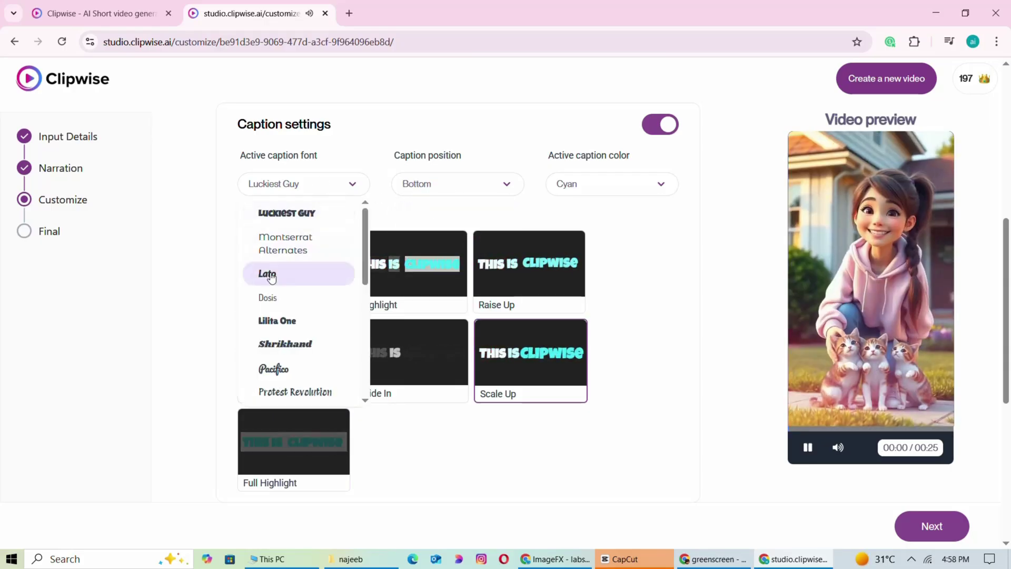
click(295, 274)
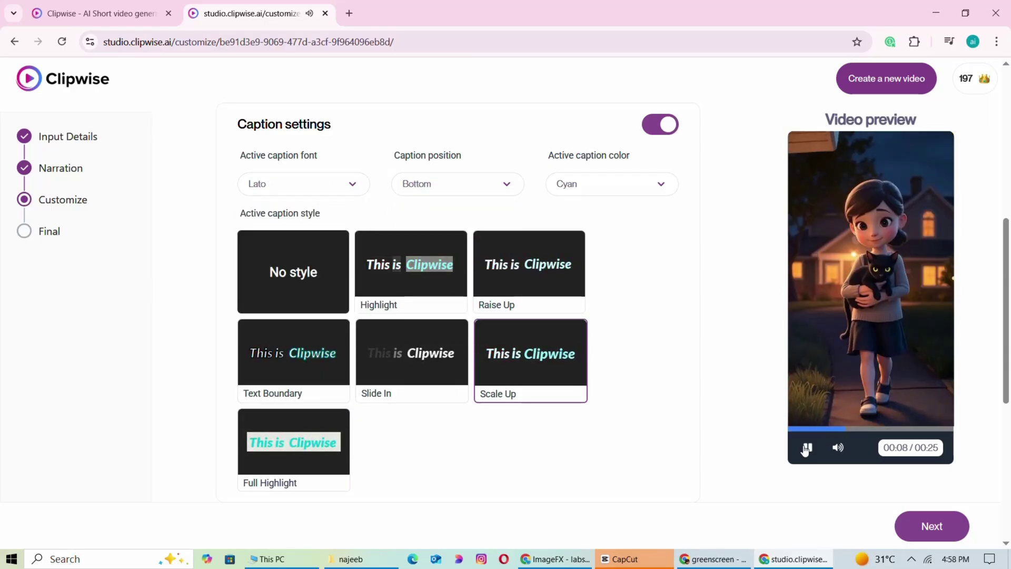
Apply the God rays video overlay and proceed to the final video
scroll(488, 348, down, 4)
scroll(420, 334, down, 1)
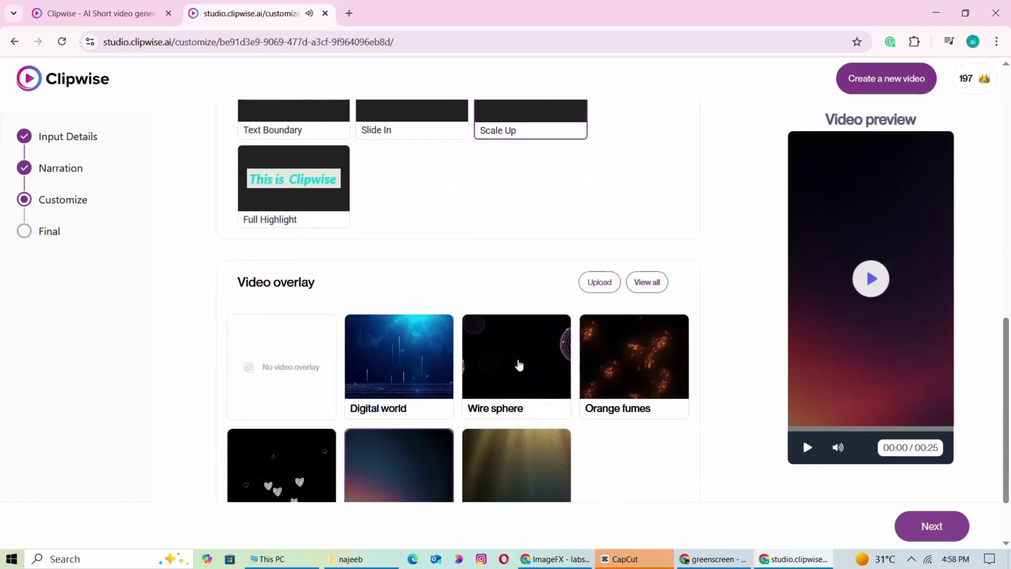
scroll(418, 373, down, 2)
click(534, 396)
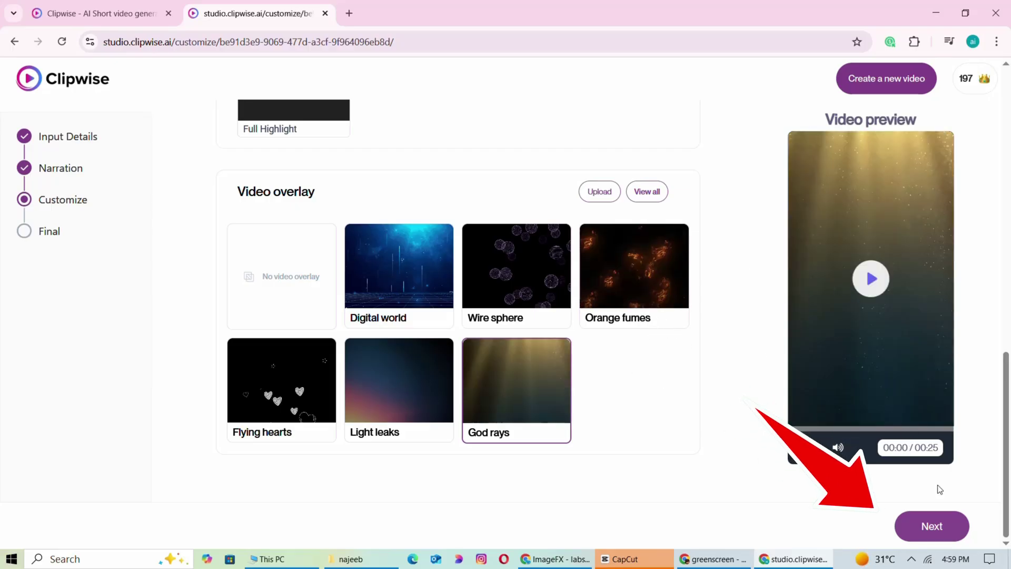
click(934, 526)
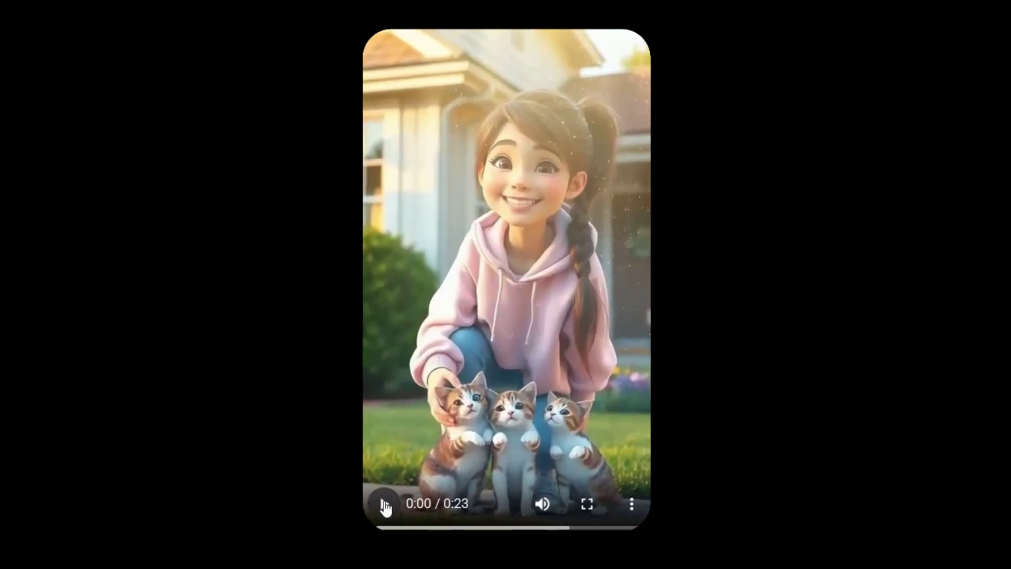
Play the finished video to check the result
click(385, 507)
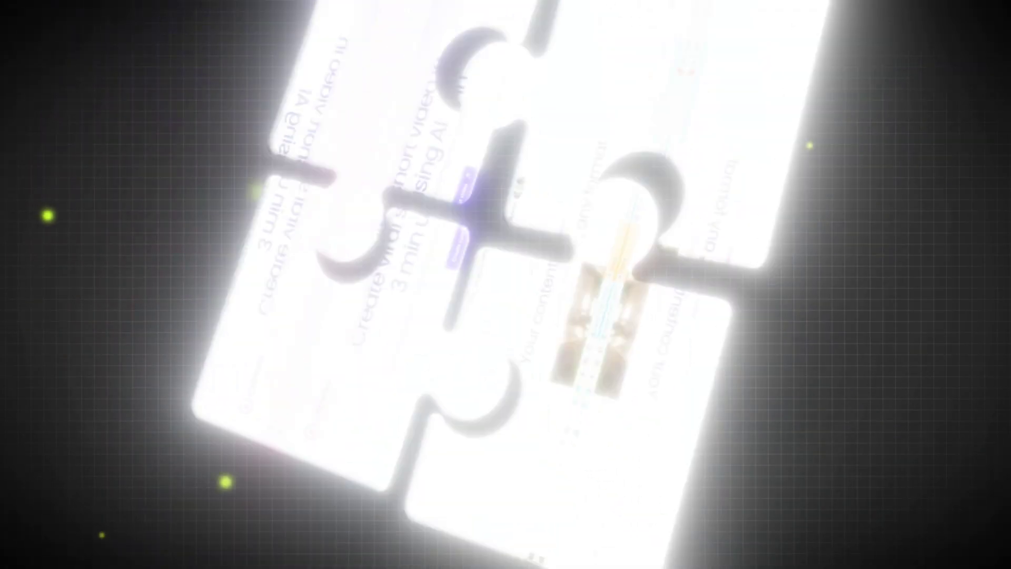
scroll(574, 276, down, 10)
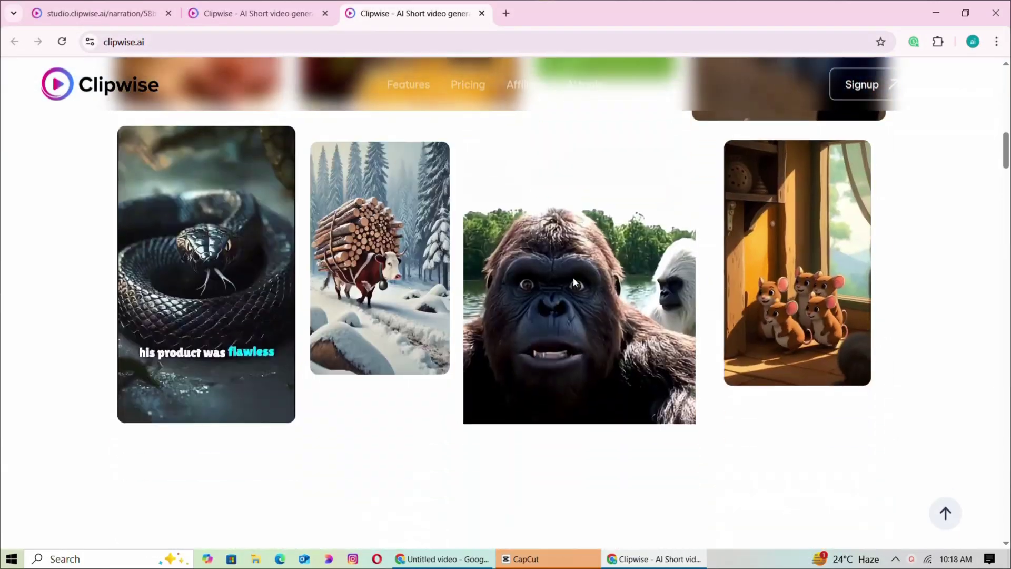
scroll(573, 276, down, 10)
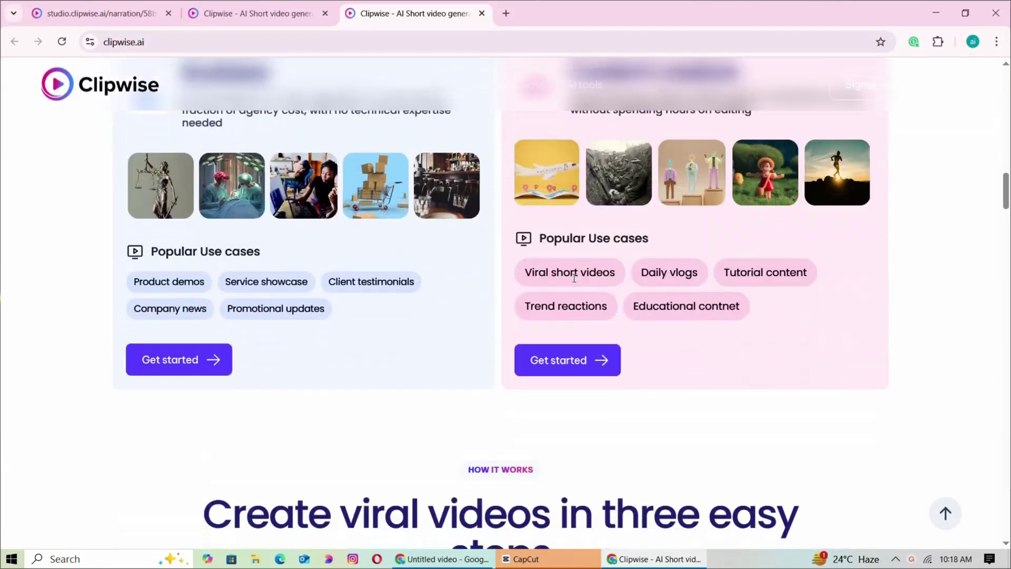
scroll(574, 278, down, 10)
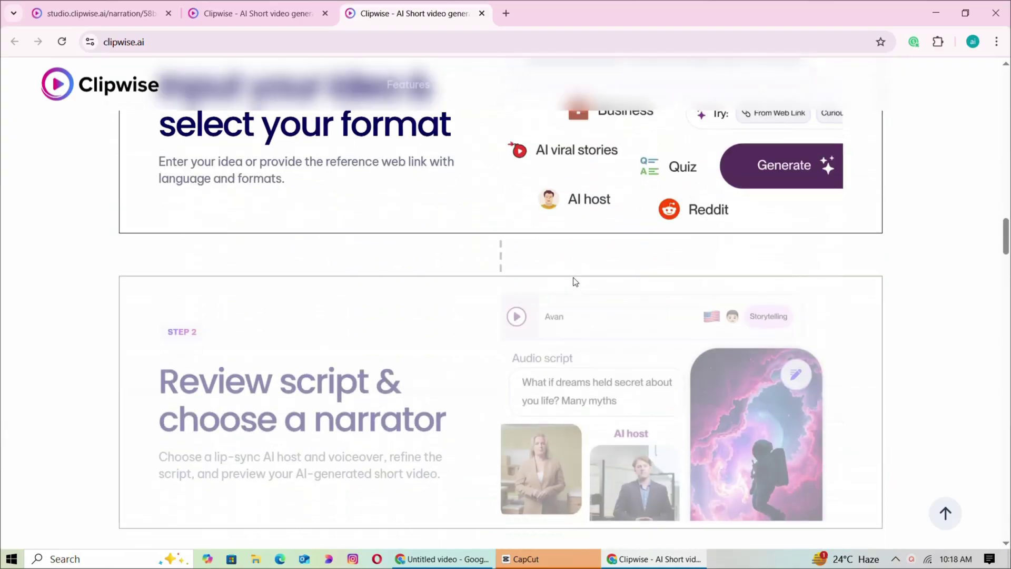
scroll(573, 276, down, 5)
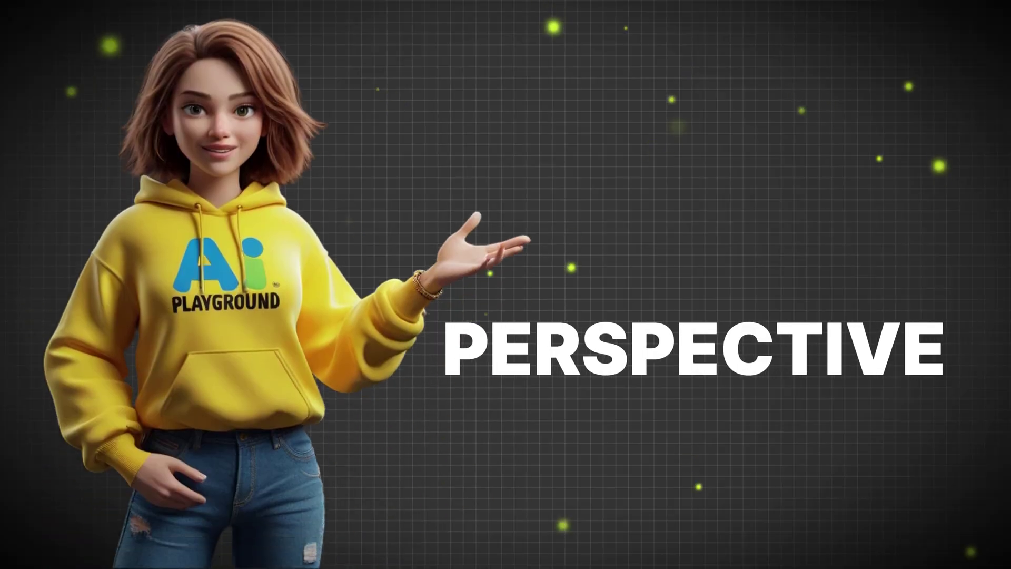